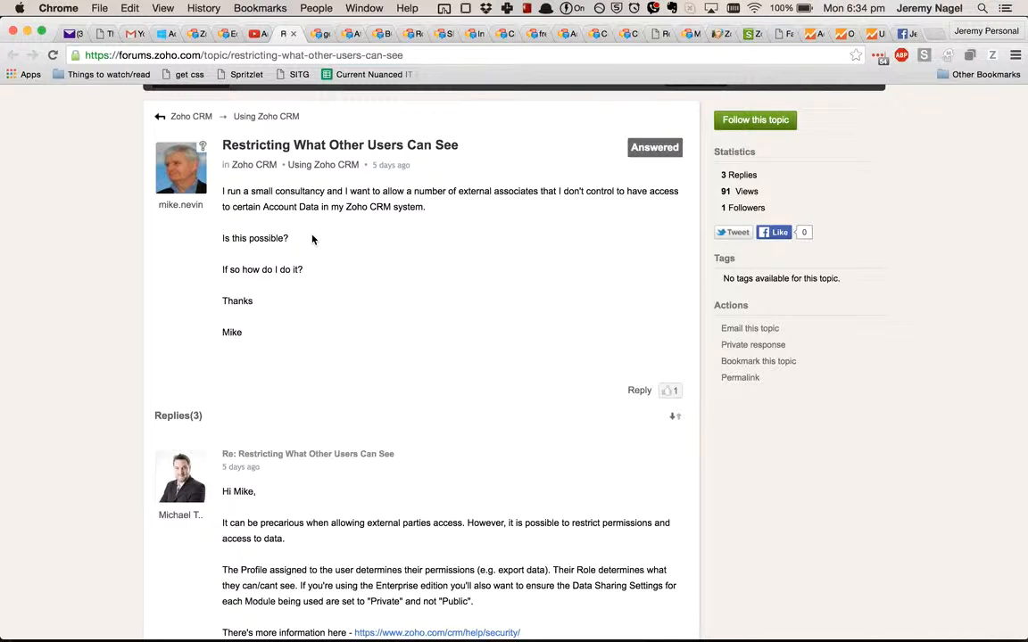
# Step: Switch to the Zoho CRM setup page, open Territory Management and start a new territory named External associates
pyautogui.click(718, 38)
pyautogui.click(171, 312)
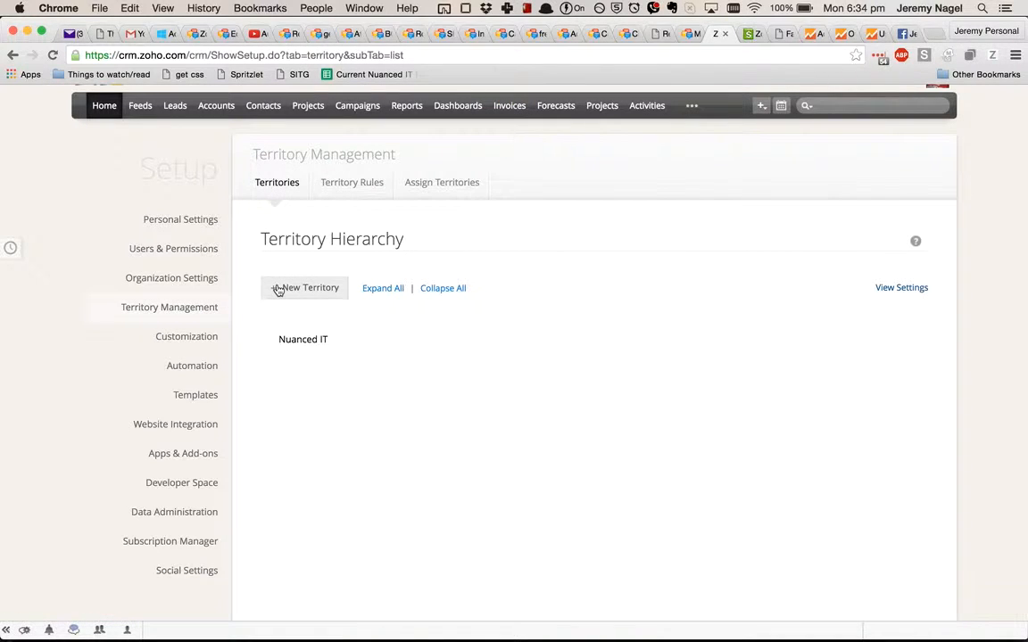
pyautogui.click(278, 289)
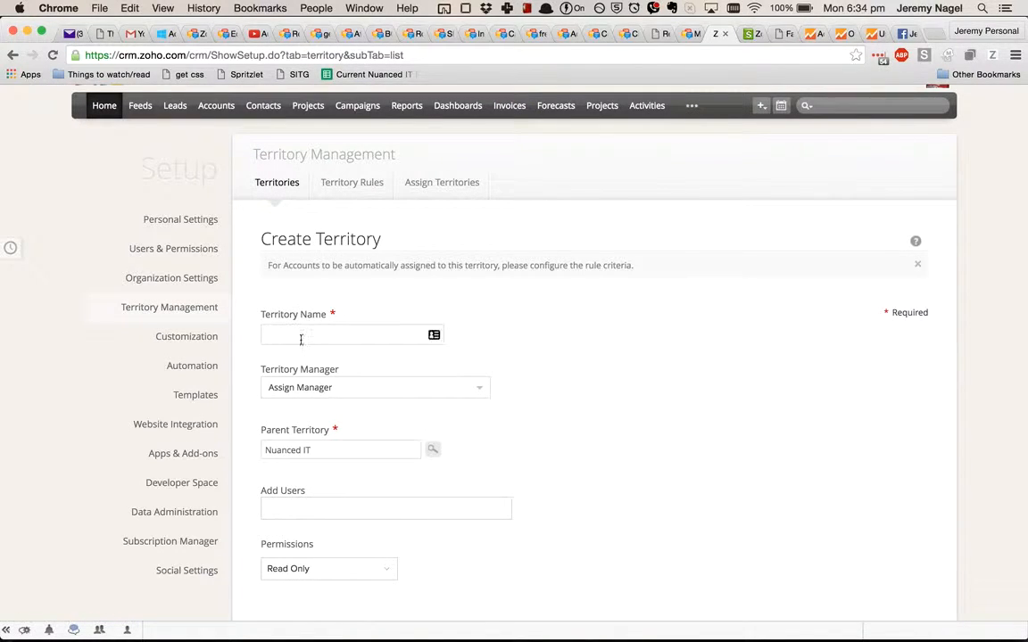
pyautogui.click(302, 336)
pyautogui.write('External associates')
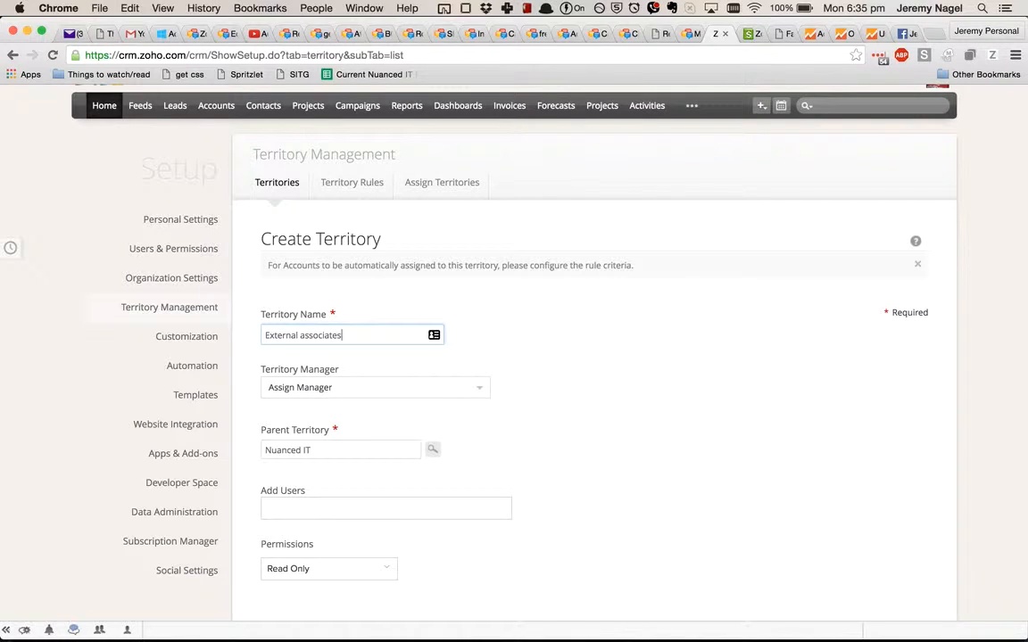
# Step: Assign the admin user as territory manager and add the test salesperson as a user of the External associates territory
pyautogui.click(303, 388)
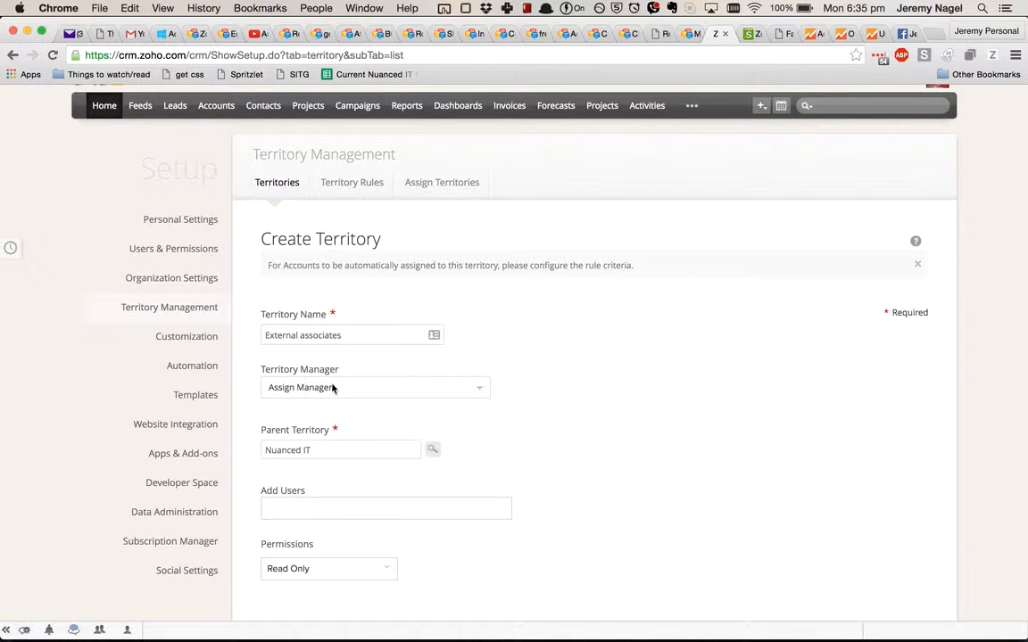
pyautogui.click(482, 394)
pyautogui.click(424, 452)
pyautogui.scroll(-4, 357, 487)
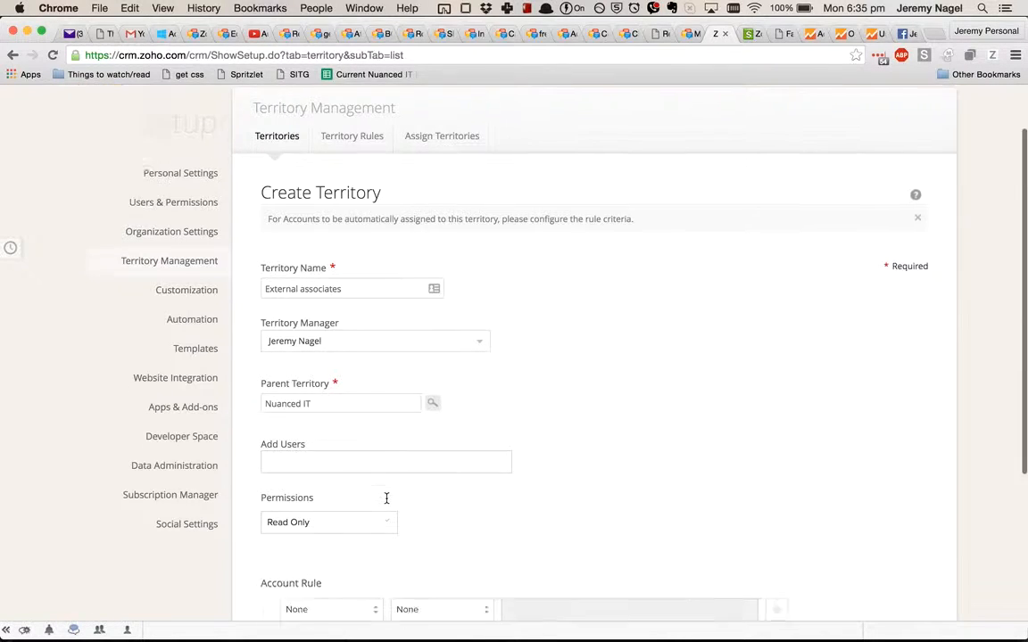
pyautogui.click(344, 340)
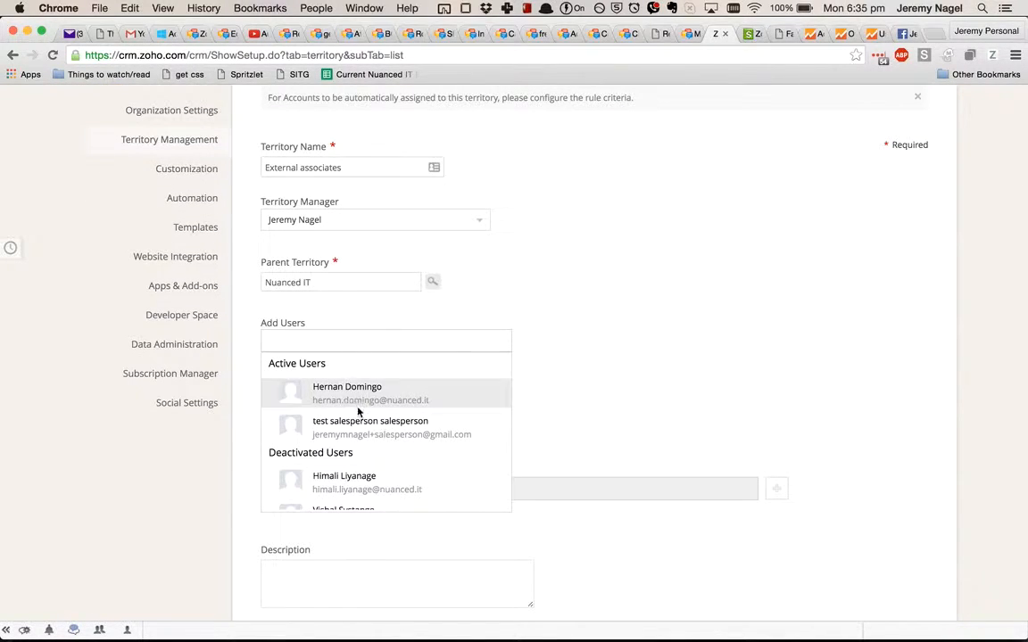
pyautogui.click(367, 426)
pyautogui.click(402, 412)
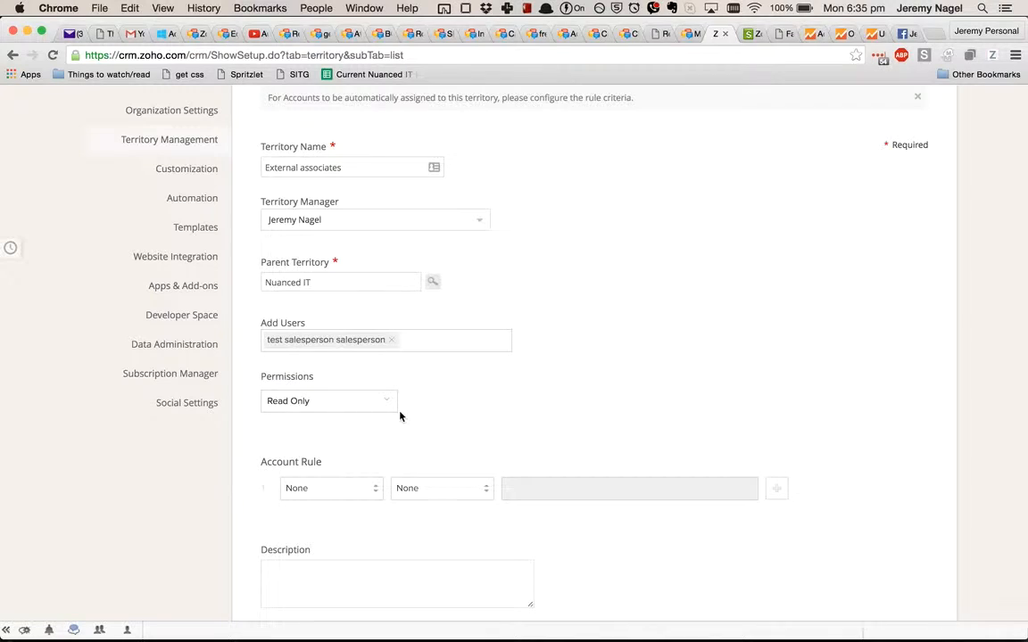
# Step: Set the External associates territory's permissions to Read/Write/Delete and create the territory under Nuanced IT
pyautogui.click(375, 403)
pyautogui.click(361, 441)
pyautogui.rightClick(468, 439)
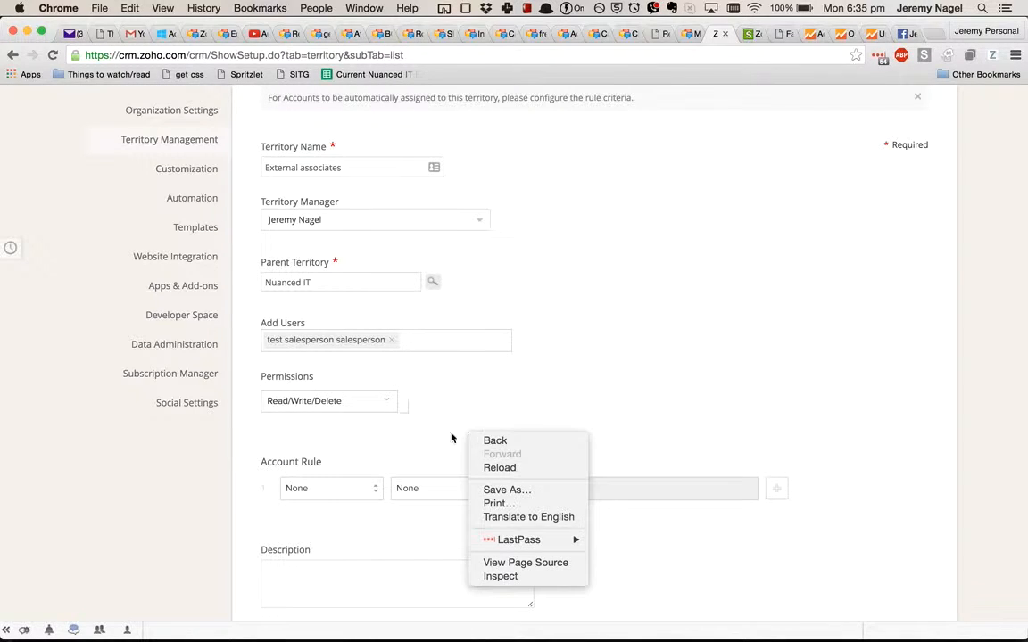
pyautogui.press('Escape')
pyautogui.scroll(-1, 389, 413)
pyautogui.scroll(-4, 389, 413)
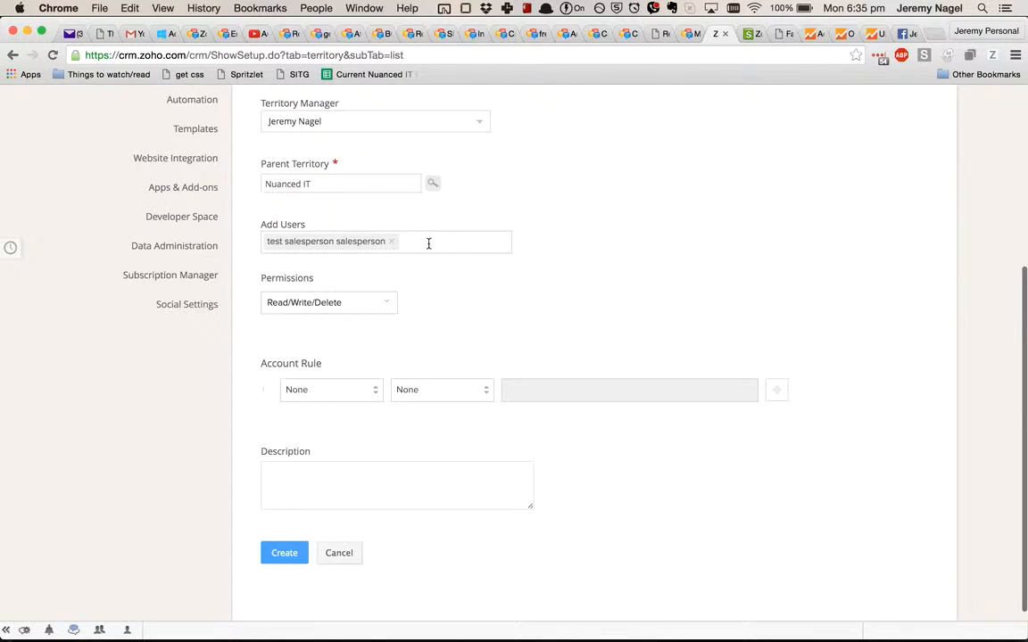
pyautogui.scroll(3, 449, 194)
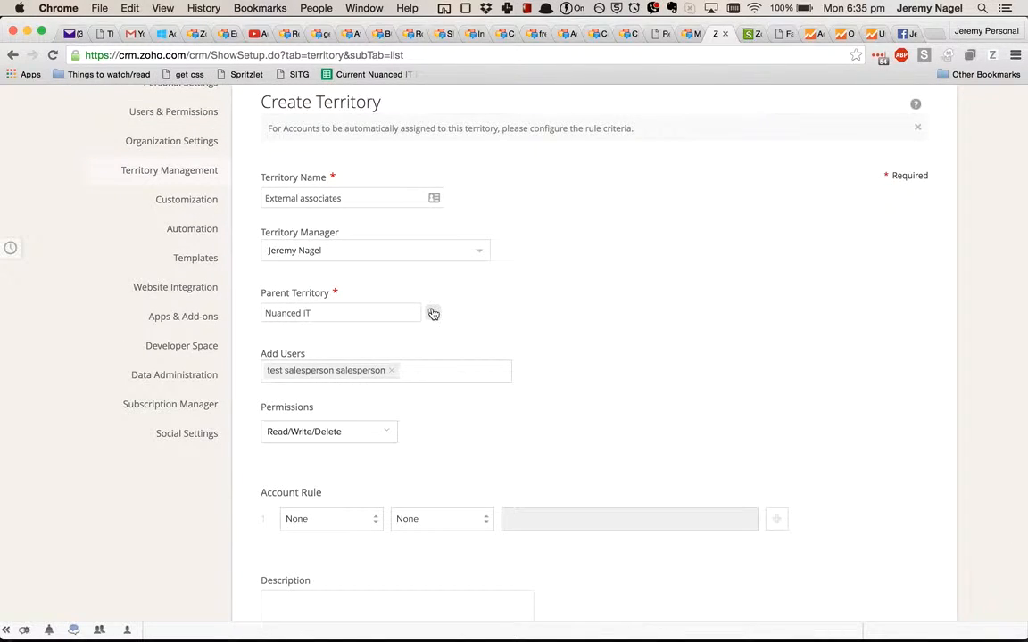
pyautogui.scroll(-4, 432, 313)
pyautogui.click(291, 508)
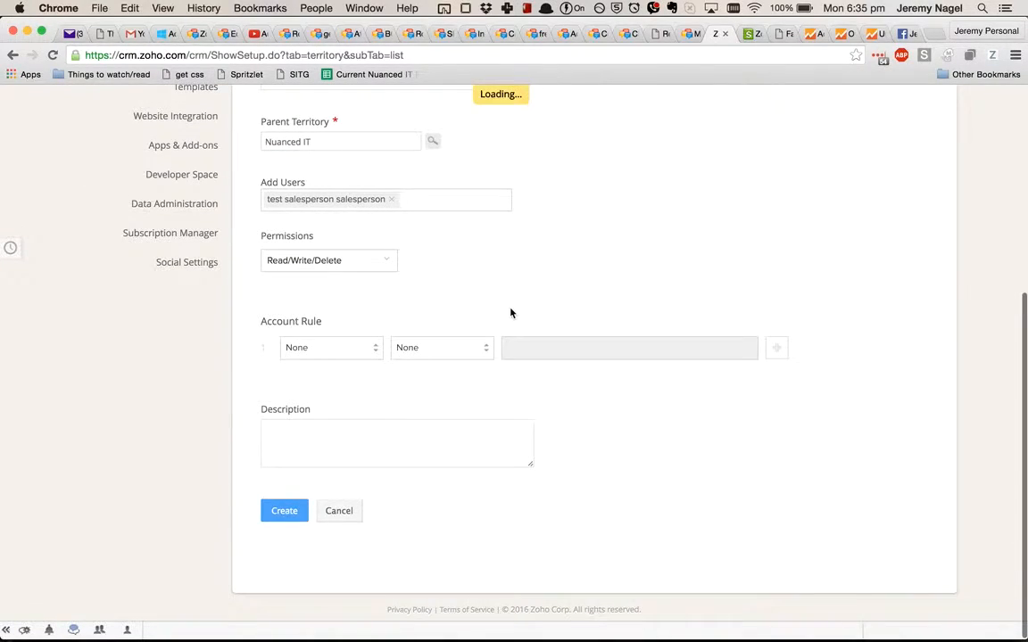
pyautogui.scroll(1, 512, 313)
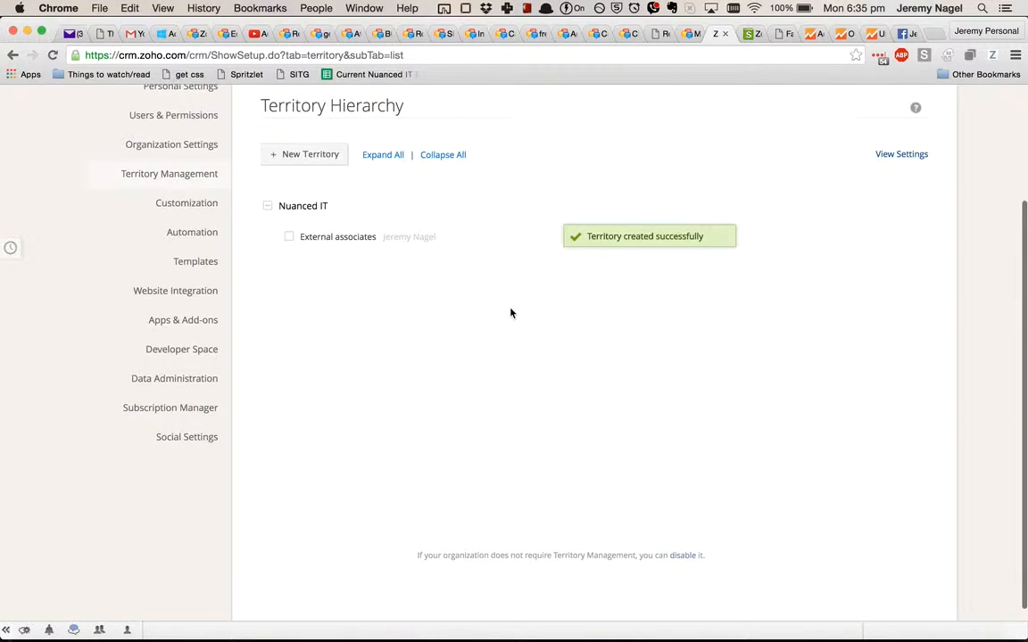
pyautogui.click(282, 153)
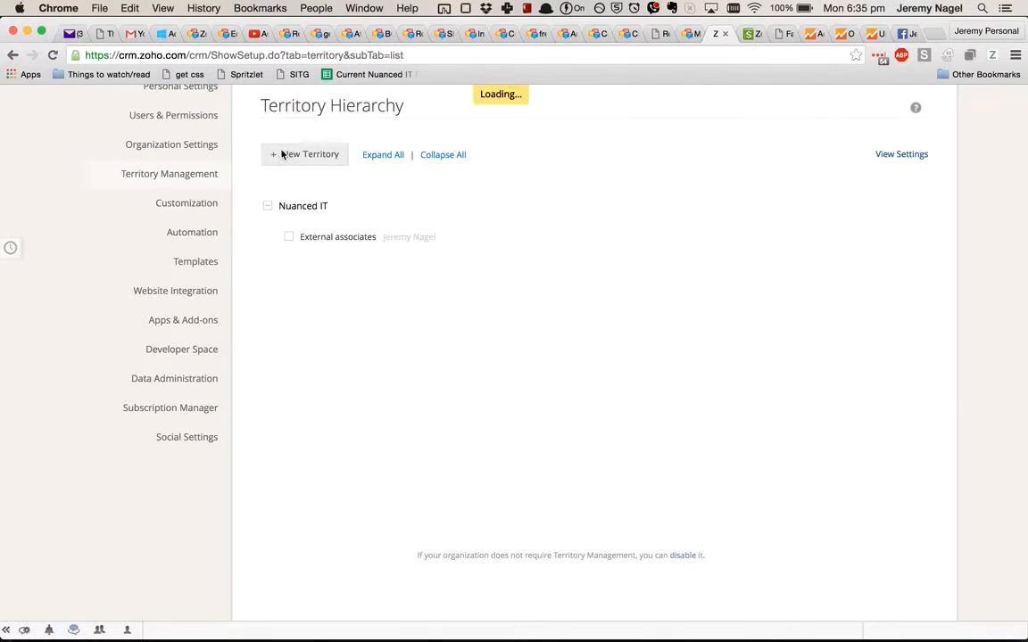
pyautogui.scroll(-5, 775, 295)
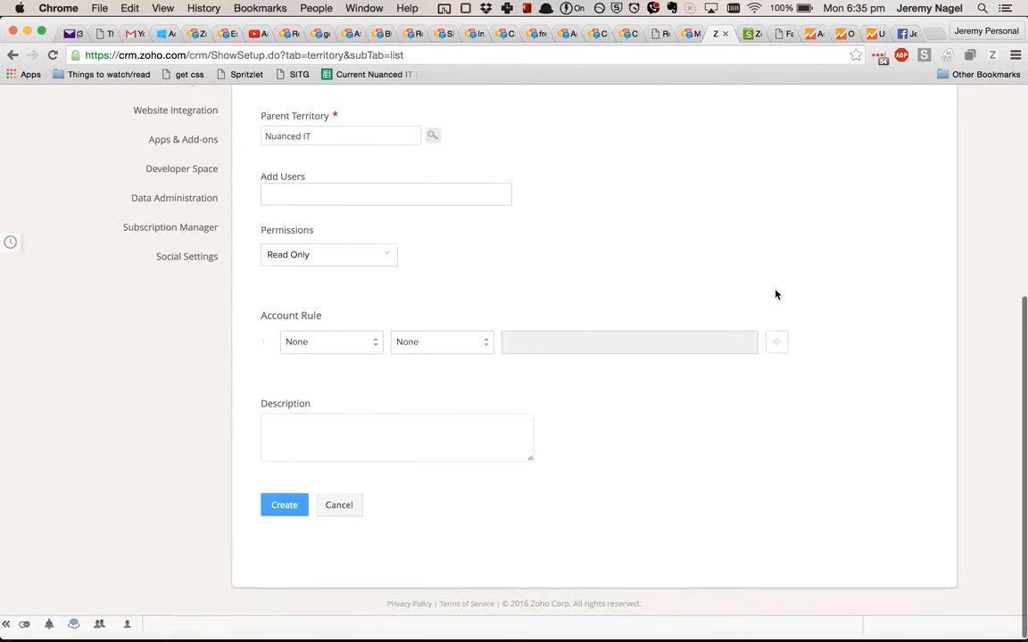
pyautogui.click(328, 516)
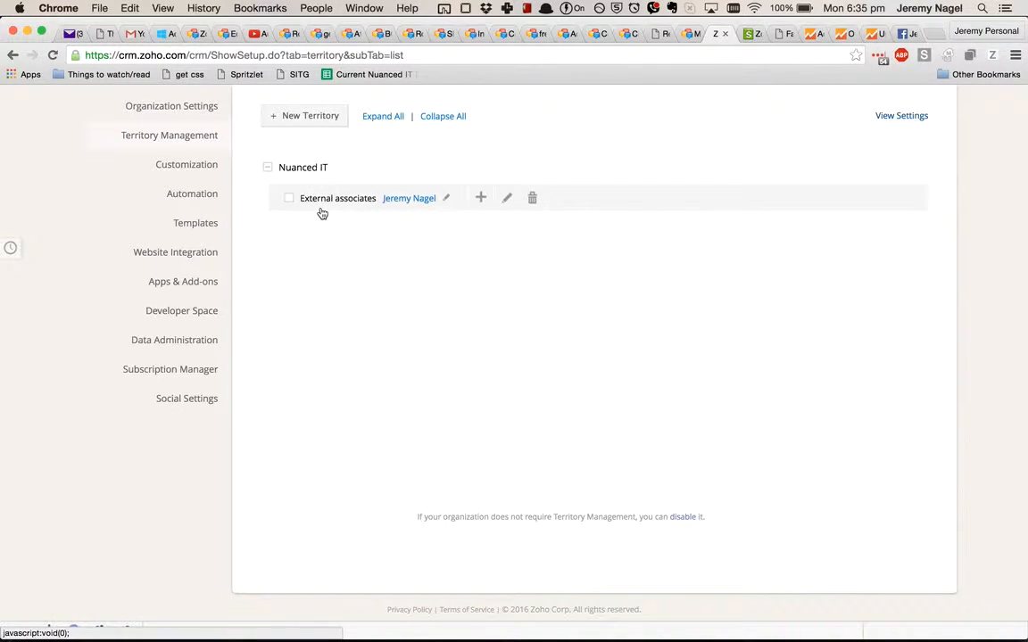
# Step: Open the Accounts module and check the territory filter choices for the account list
pyautogui.scroll(5, 319, 212)
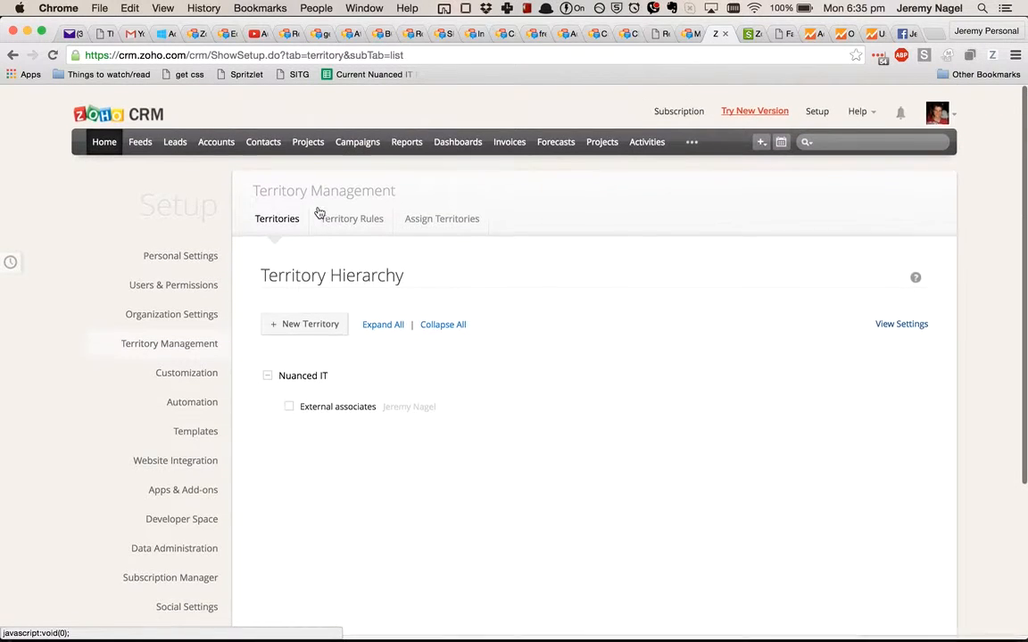
pyautogui.click(215, 128)
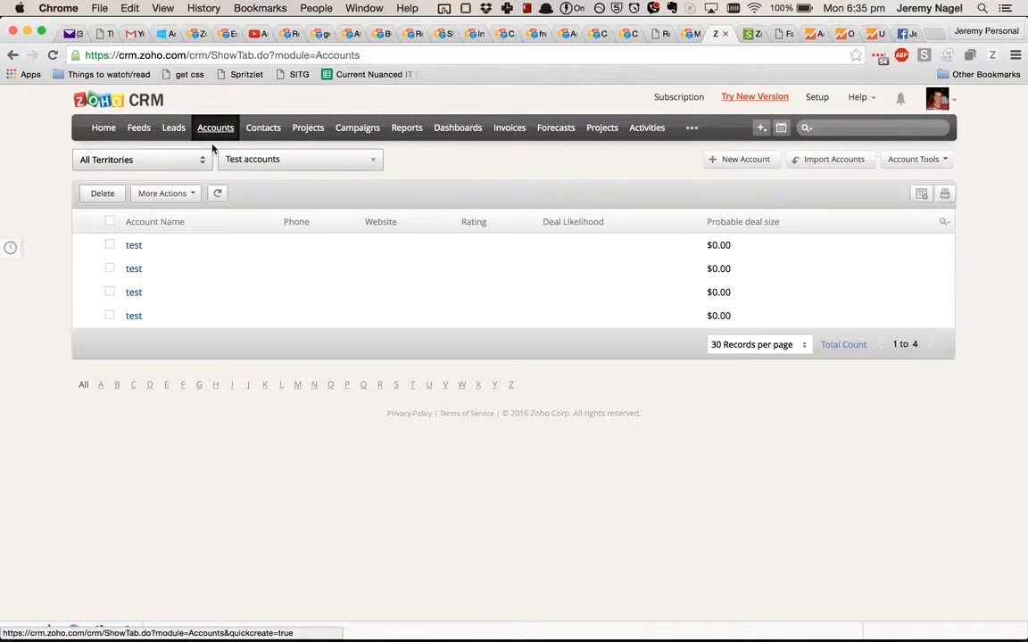
pyautogui.click(173, 166)
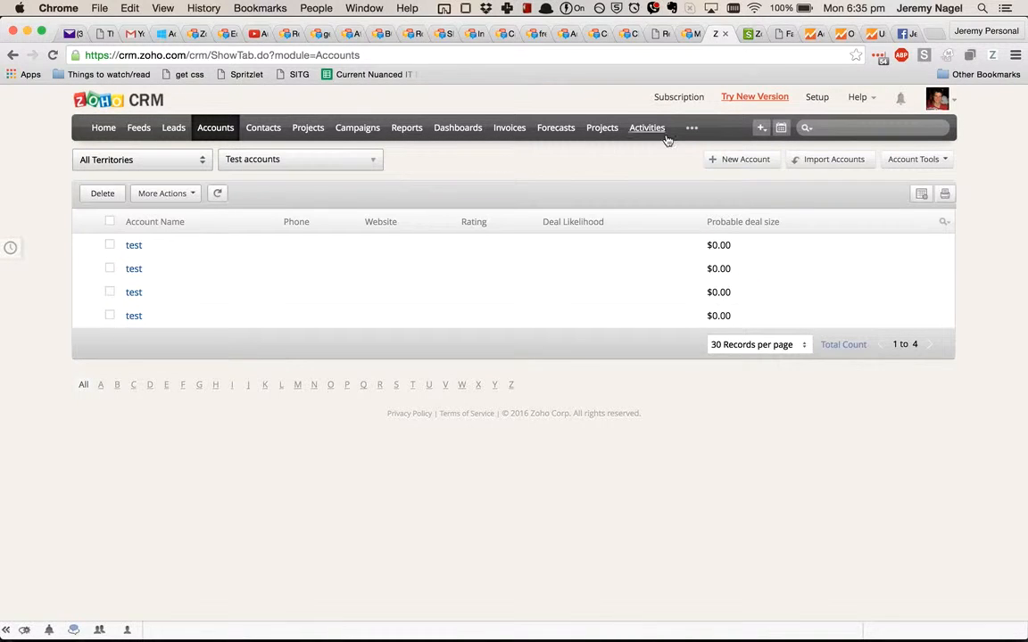
# Step: Return to the territory settings in Setup and start a new territory named All Records
pyautogui.click(816, 96)
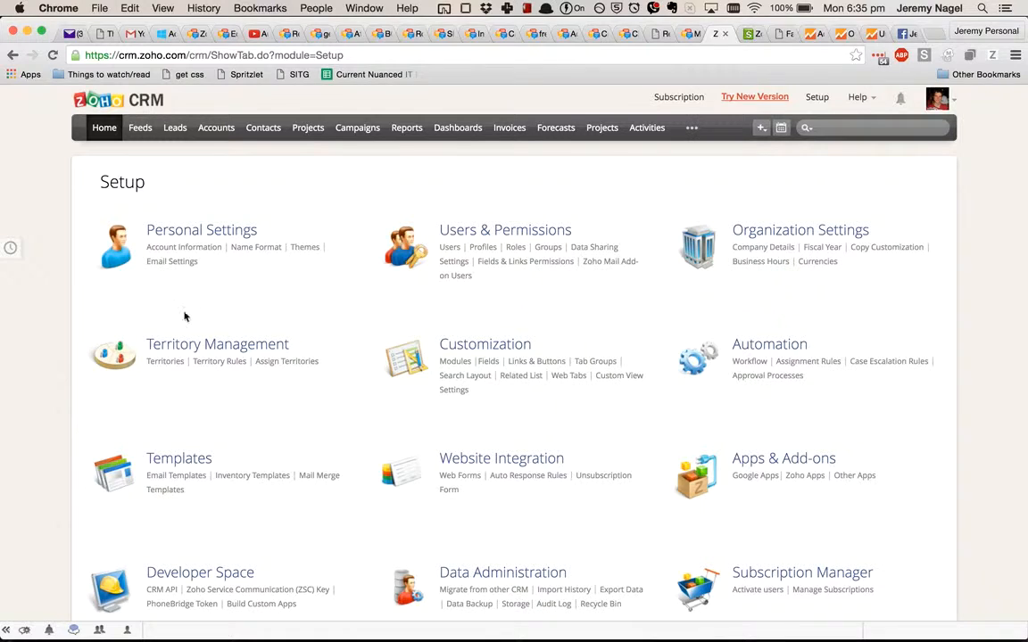
pyautogui.click(165, 361)
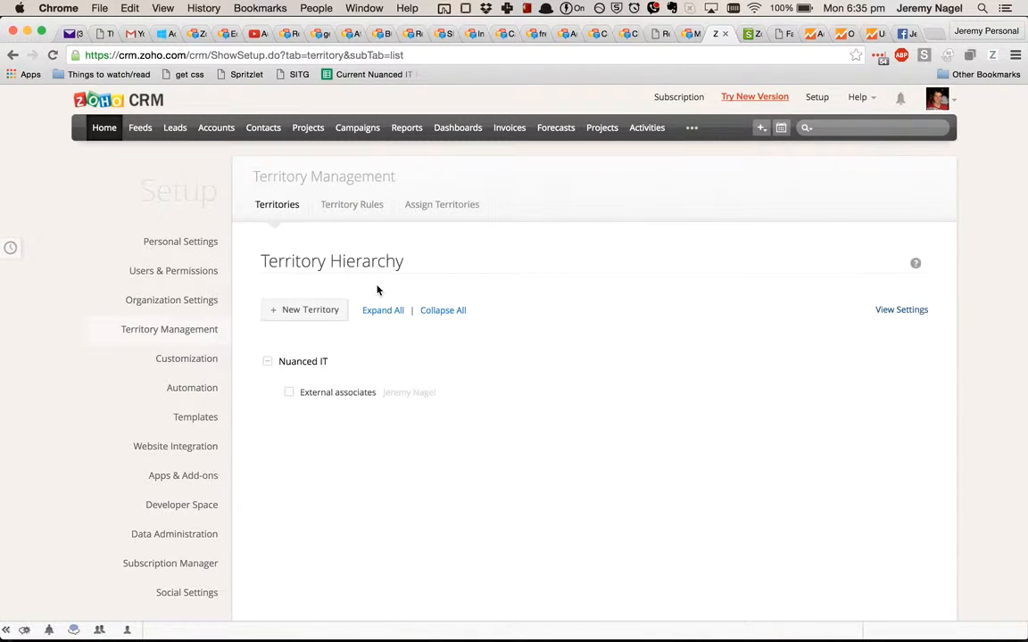
pyautogui.click(311, 311)
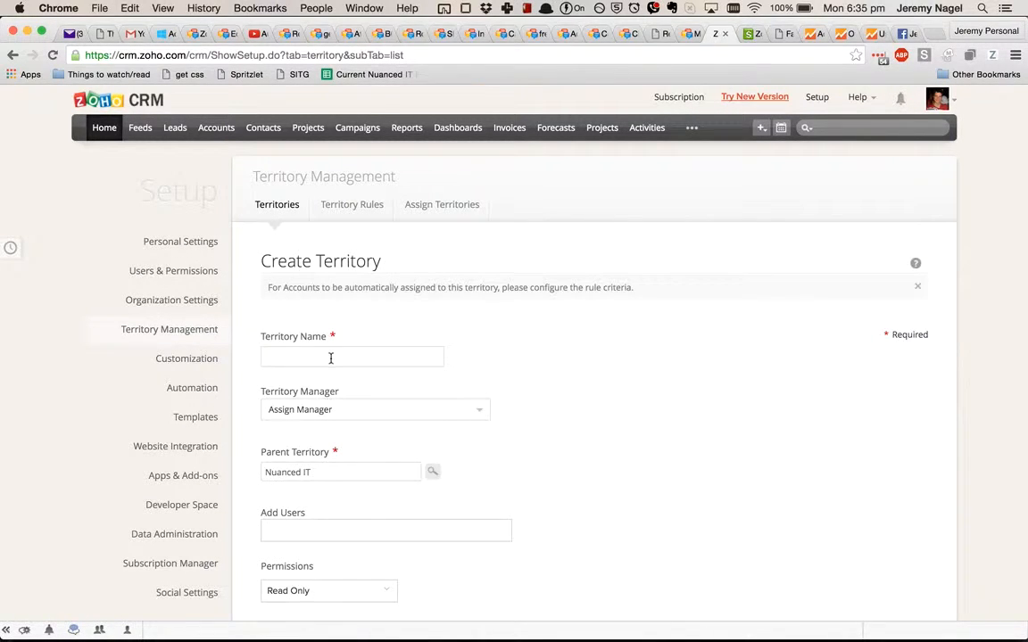
pyautogui.click(330, 357)
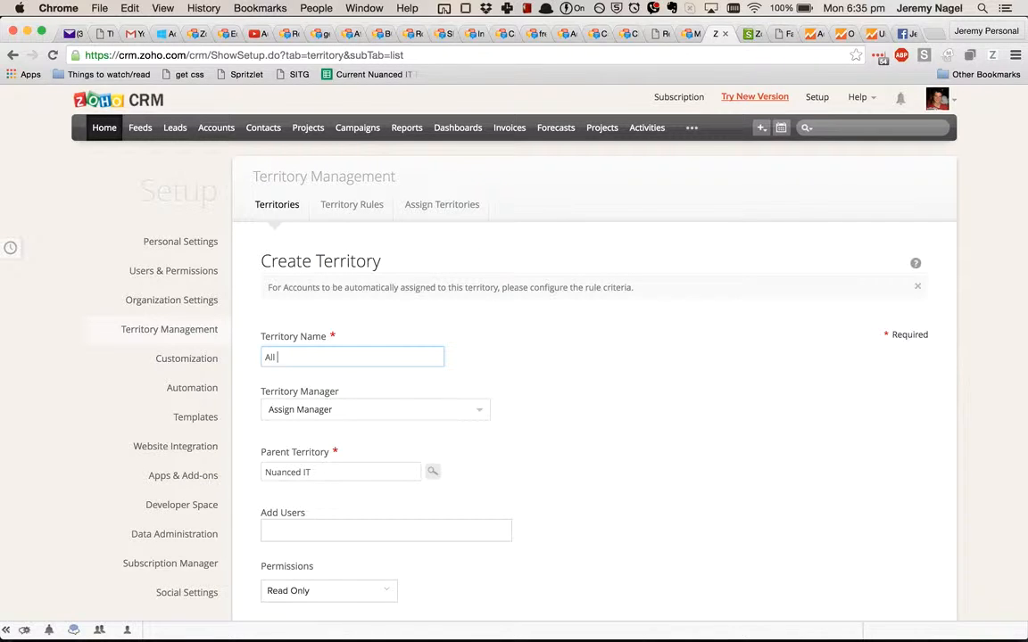
# Step: Assign the admin user as manager of the All Records territory and set its permissions to Read/Write/Delete
pyautogui.click(349, 412)
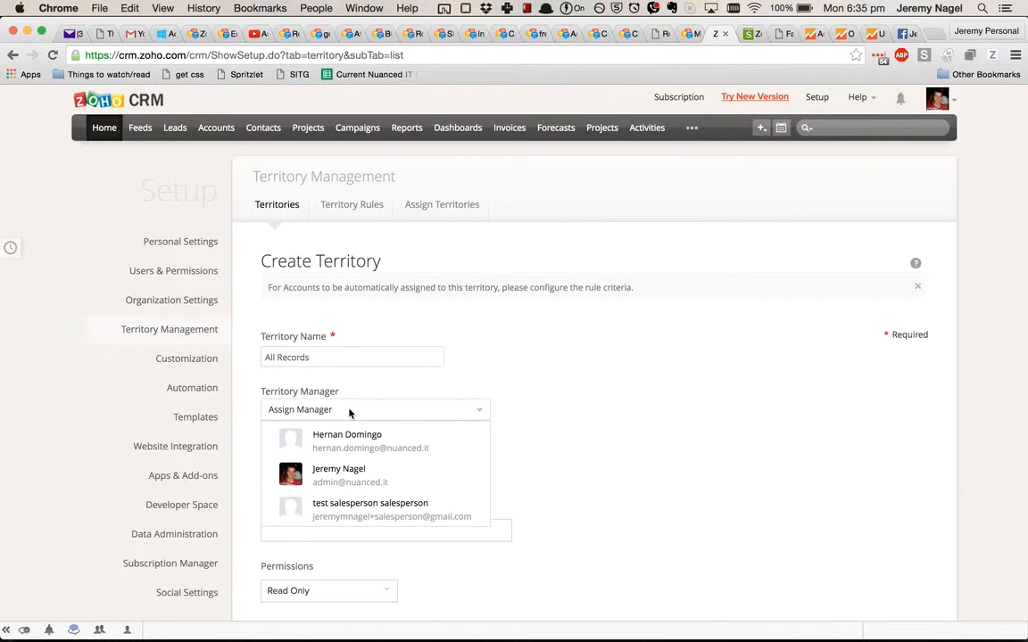
pyautogui.click(709, 387)
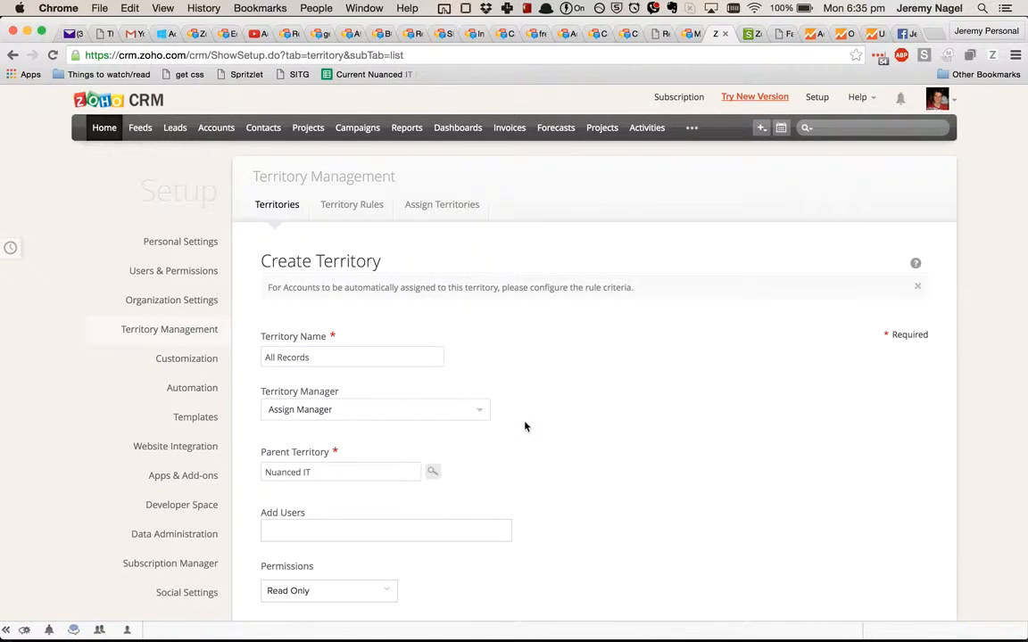
pyautogui.scroll(-3, 524, 427)
pyautogui.click(435, 286)
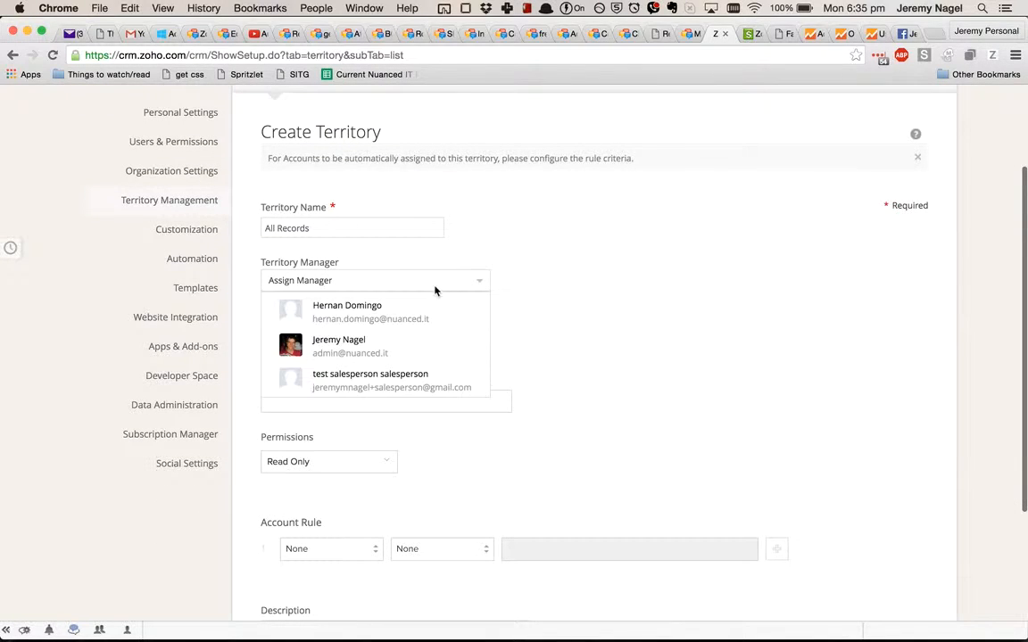
pyautogui.click(394, 343)
pyautogui.scroll(-5, 475, 389)
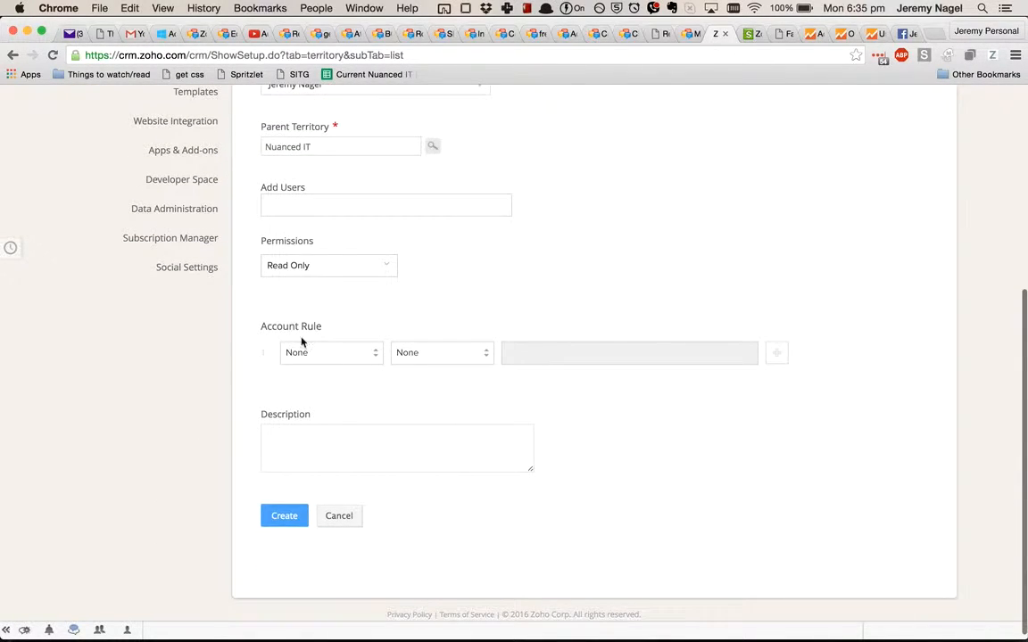
pyautogui.click(314, 264)
pyautogui.click(317, 302)
# Step: Add the first listed active user to the All Records territory and create the territory
pyautogui.scroll(8, 421, 261)
pyautogui.click(414, 527)
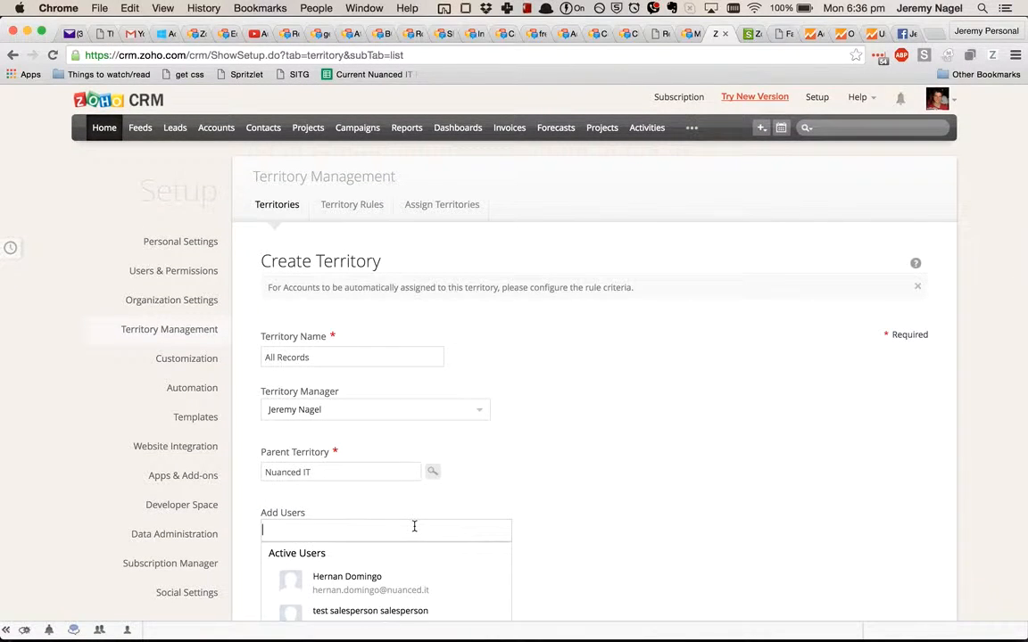
pyautogui.scroll(-2, 415, 526)
pyautogui.click(414, 505)
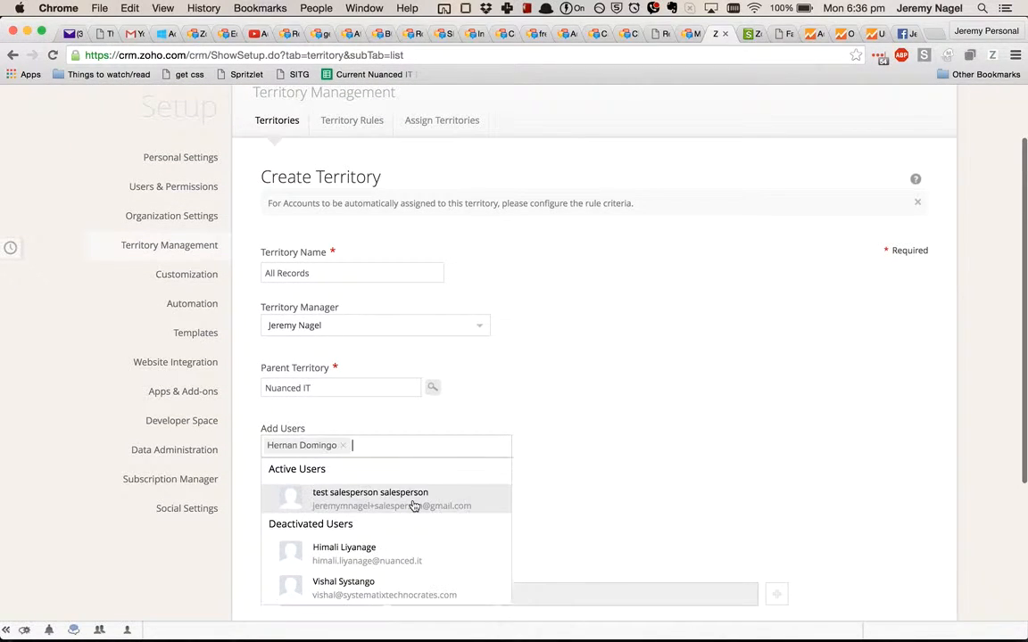
pyautogui.click(541, 441)
pyautogui.scroll(-6, 541, 441)
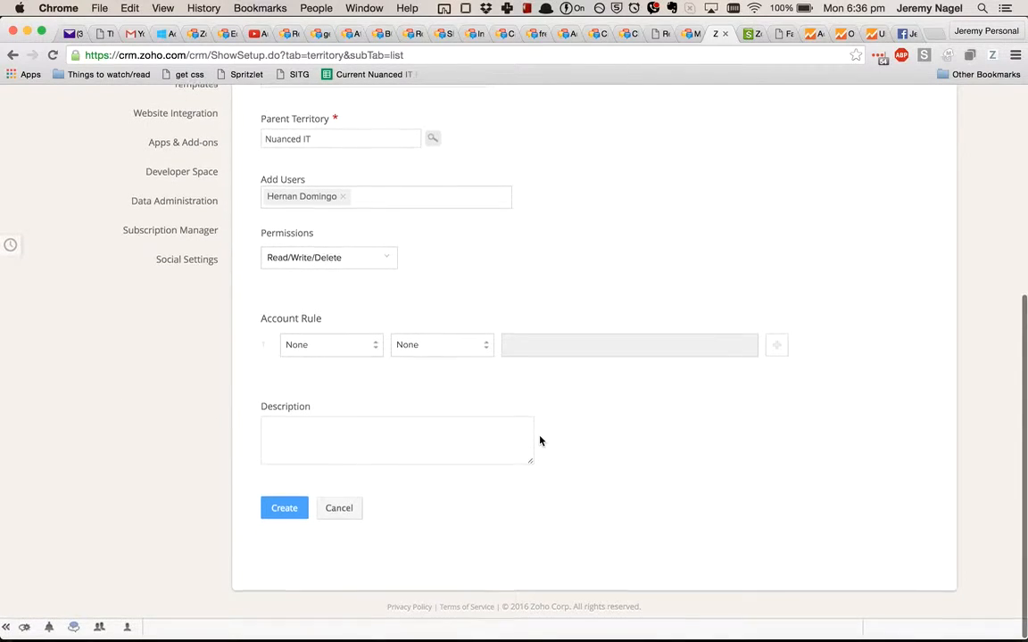
pyautogui.click(283, 510)
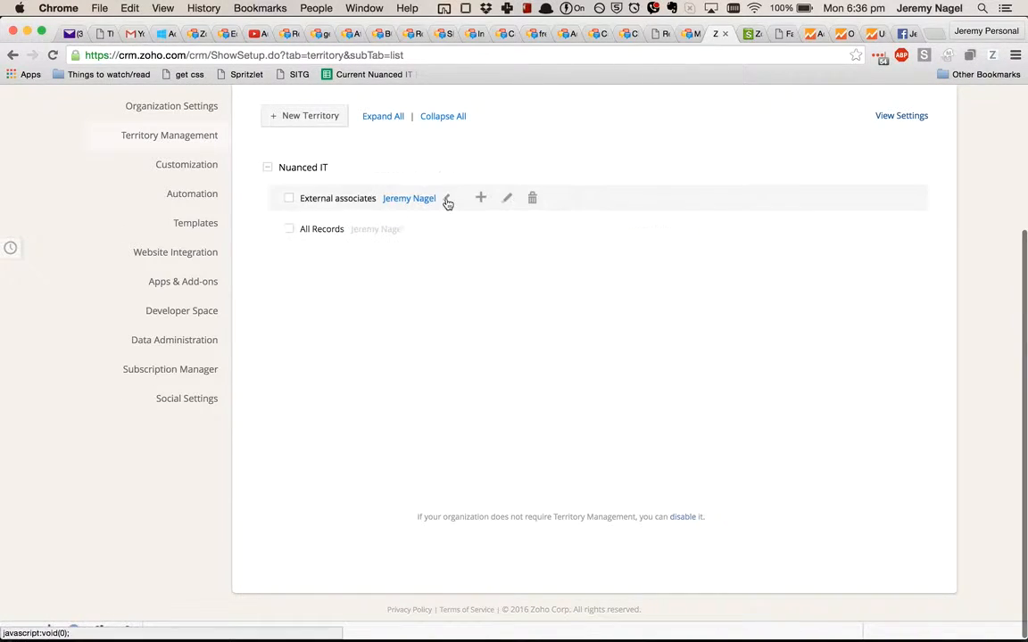
# Step: Edit the External associates territory, review its parent choices, reselect Nuanced IT as the parent territory and save it
pyautogui.click(505, 199)
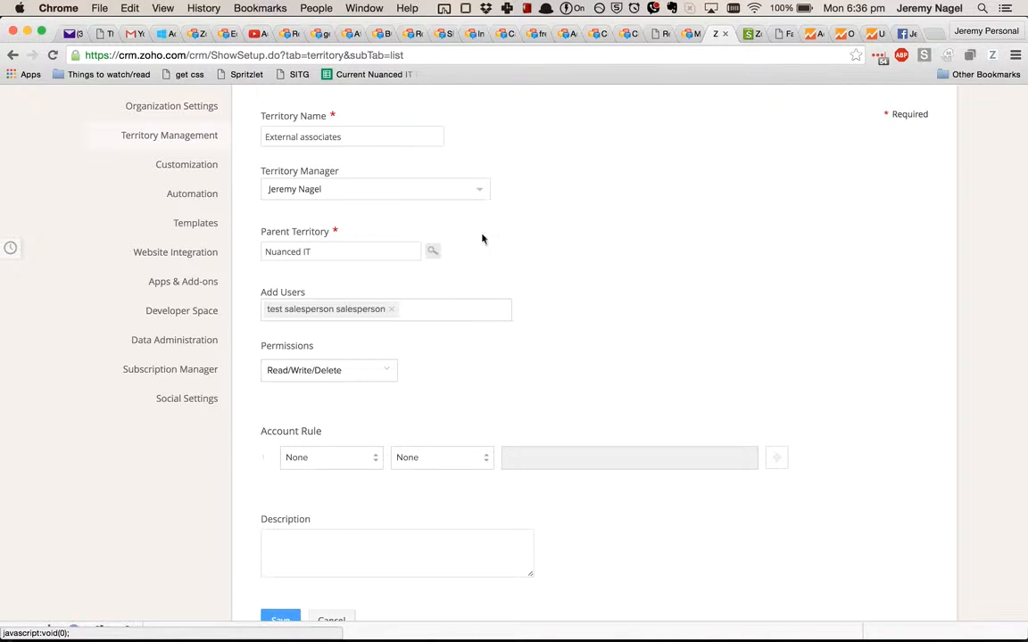
pyautogui.click(434, 252)
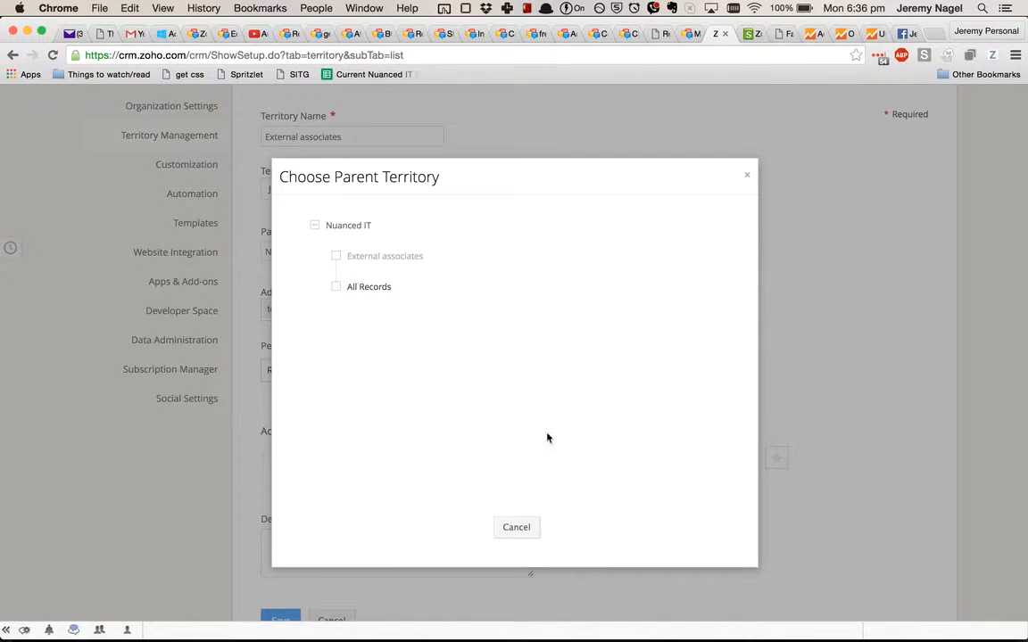
pyautogui.click(515, 528)
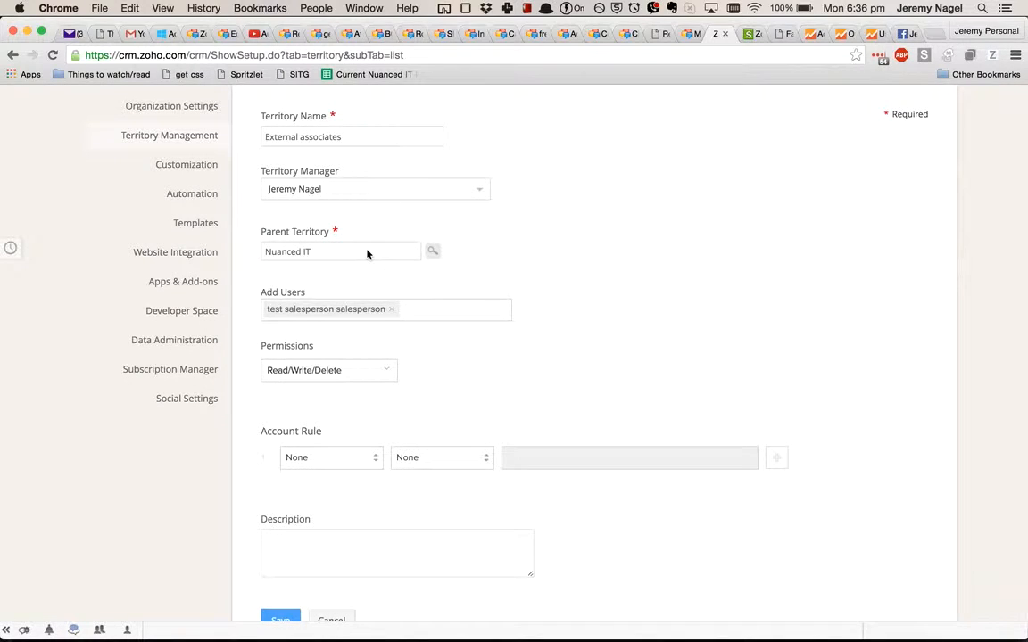
pyautogui.click(431, 251)
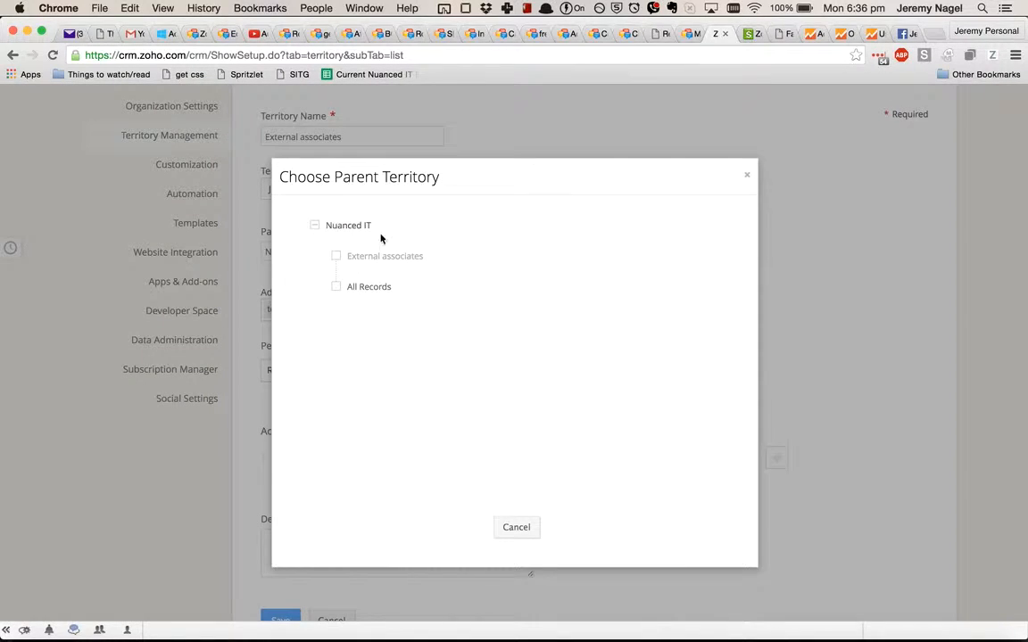
pyautogui.click(314, 225)
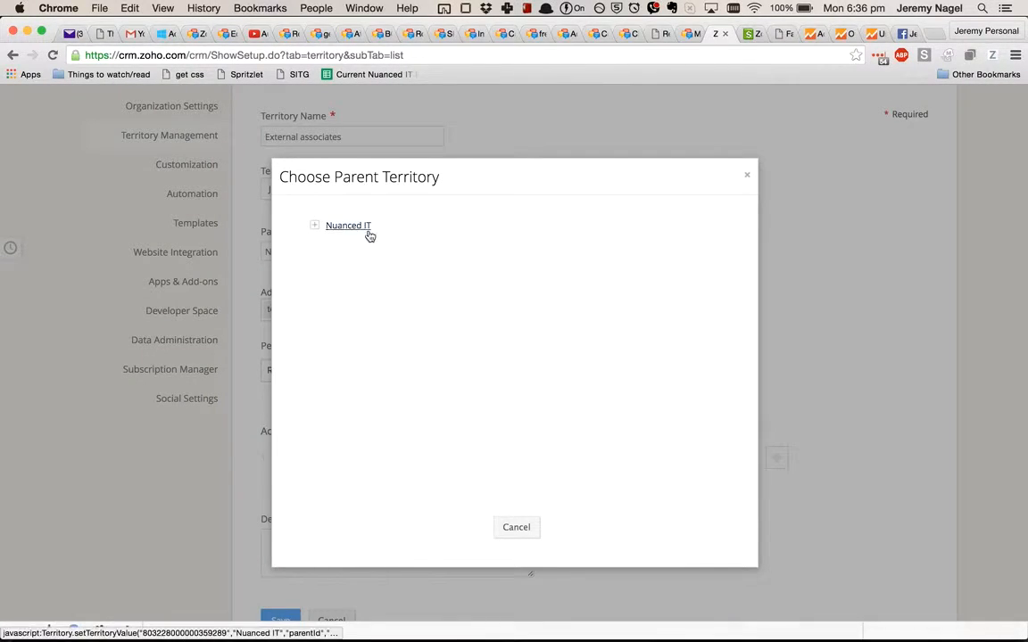
pyautogui.click(368, 229)
pyautogui.scroll(-3, 390, 287)
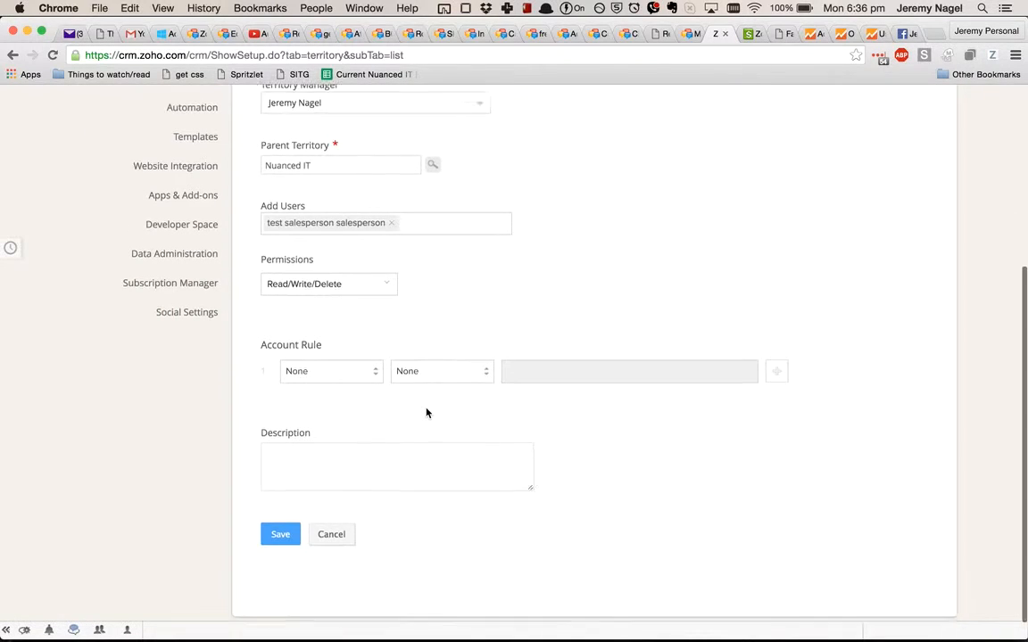
pyautogui.click(280, 510)
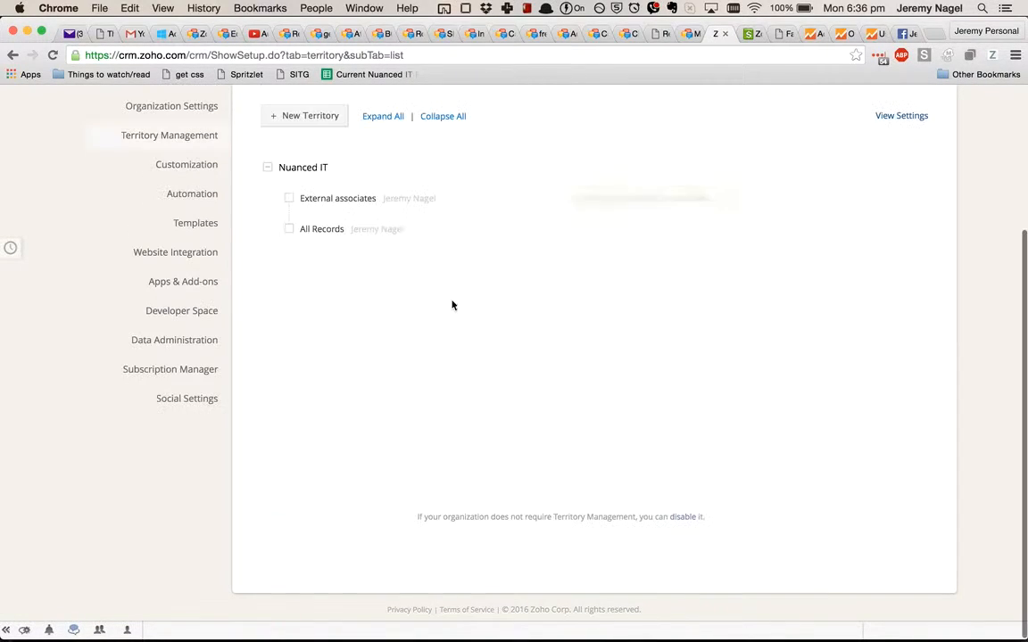
# Step: Start a new territory named External with All Records as its parent territory
pyautogui.click(312, 114)
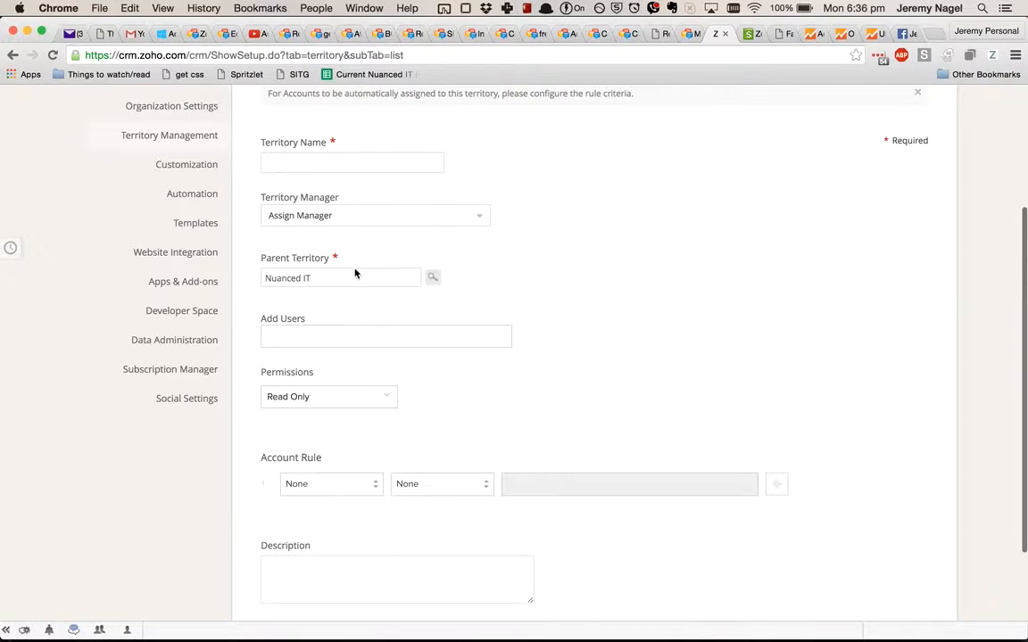
pyautogui.click(432, 277)
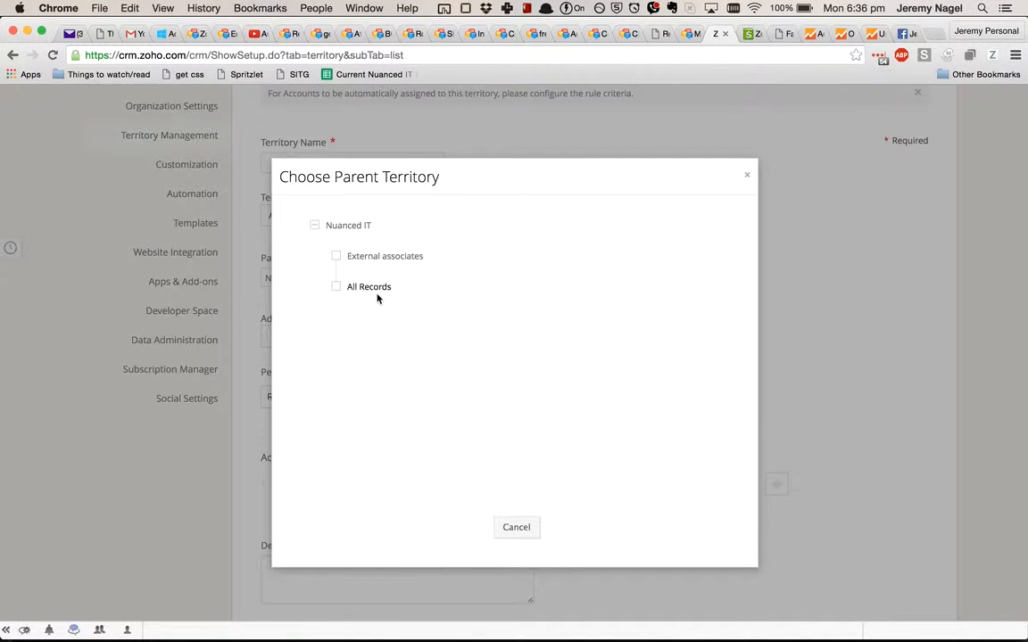
pyautogui.click(373, 288)
pyautogui.scroll(-1, 339, 340)
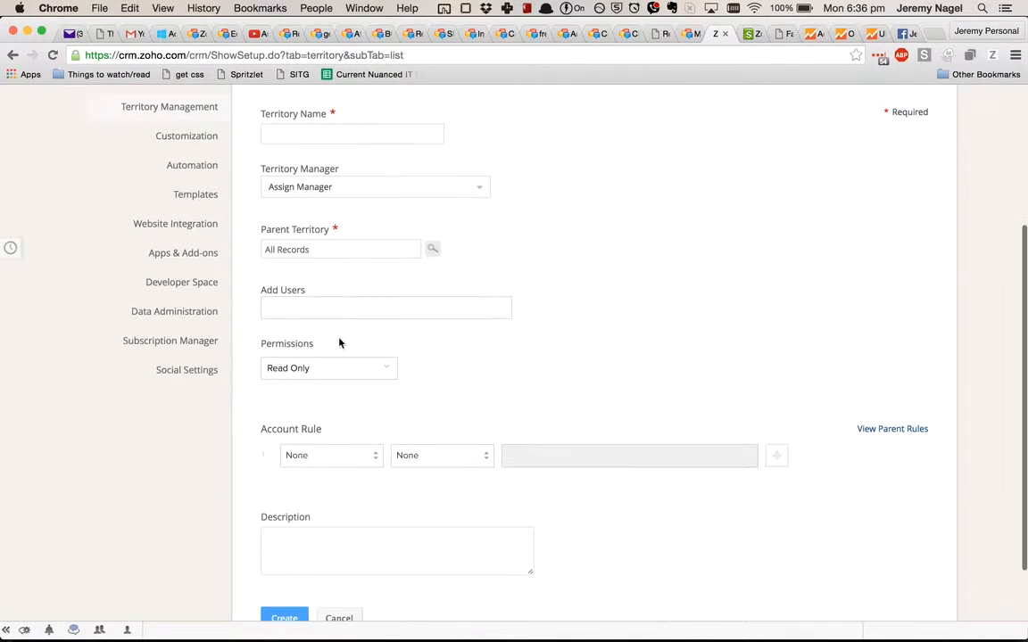
pyautogui.click(357, 132)
pyautogui.write('Extern')
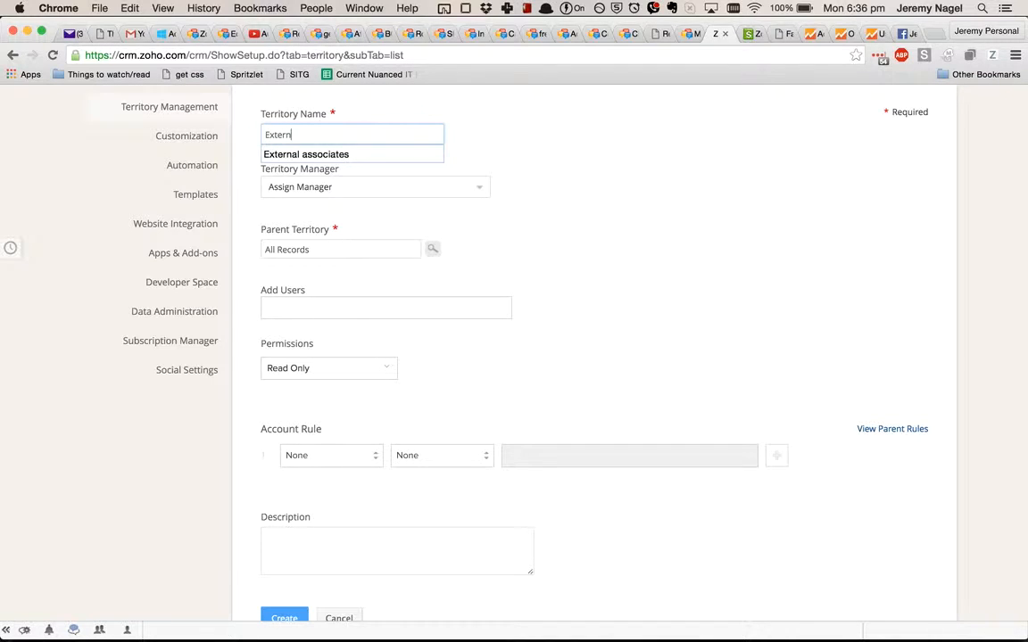
pyautogui.write('al')
# Step: Add the test salesperson user to the External territory, choose its permission level and create the territory
pyautogui.click(411, 308)
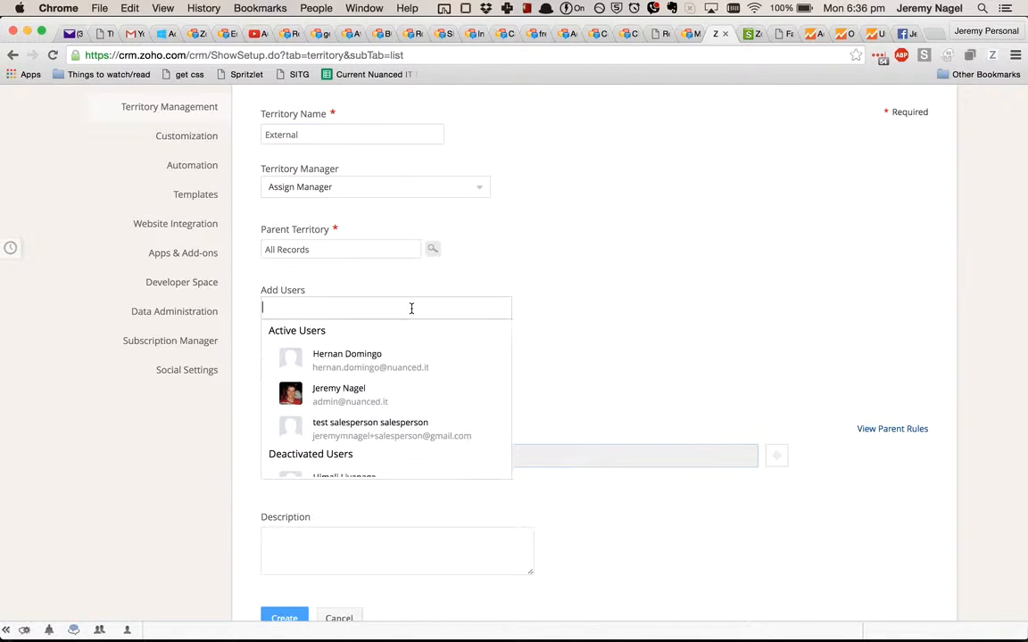
pyautogui.click(396, 425)
pyautogui.click(688, 303)
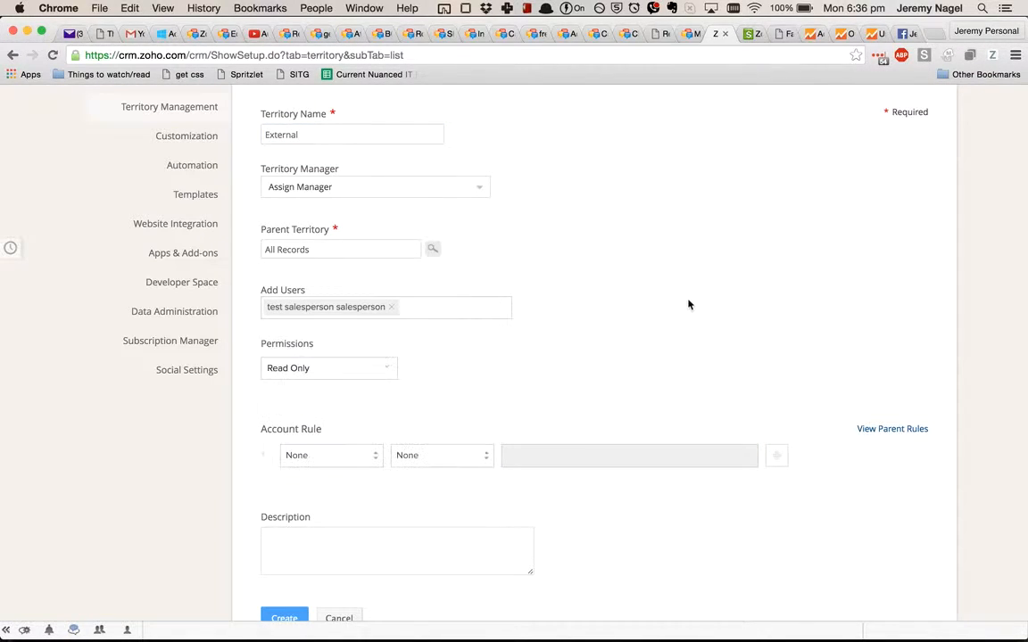
pyautogui.click(326, 368)
pyautogui.click(333, 407)
pyautogui.scroll(-3, 375, 446)
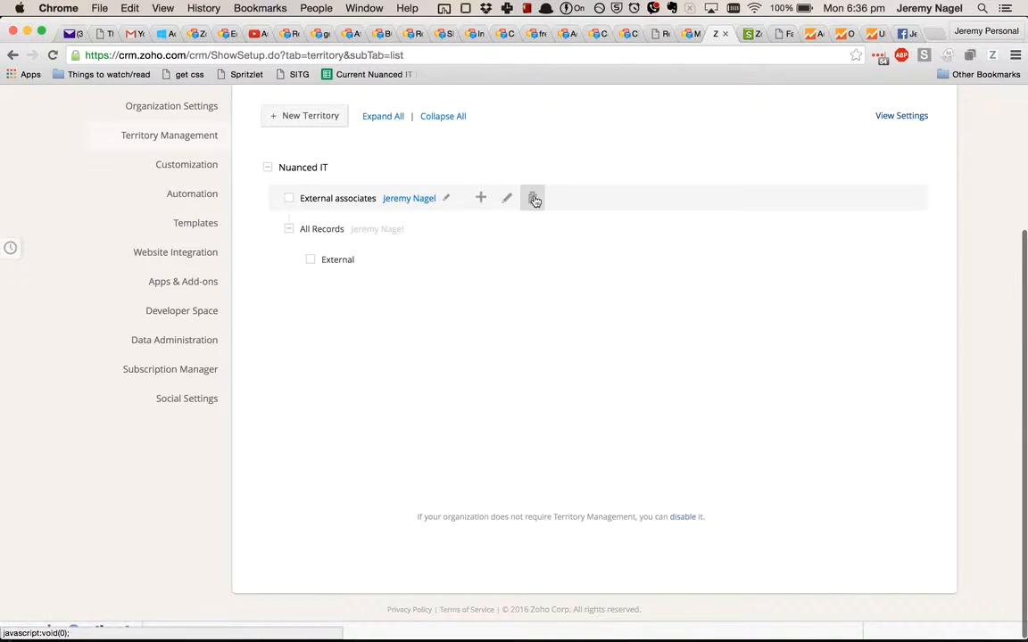
# Step: Delete the External associates territory together with all of its previous forecasts
pyautogui.click(532, 197)
pyautogui.click(468, 443)
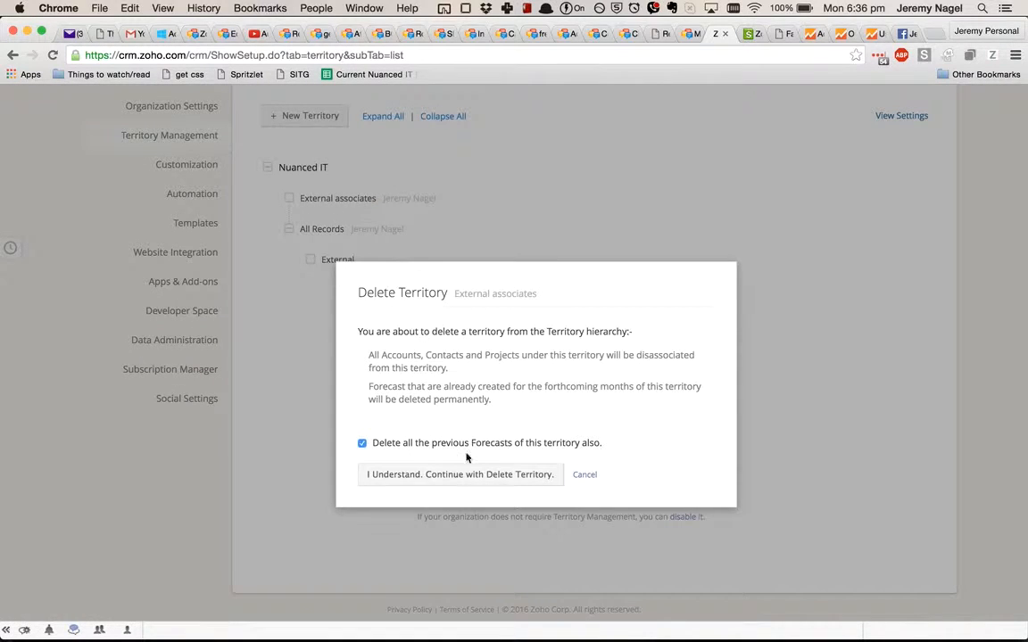
pyautogui.click(466, 474)
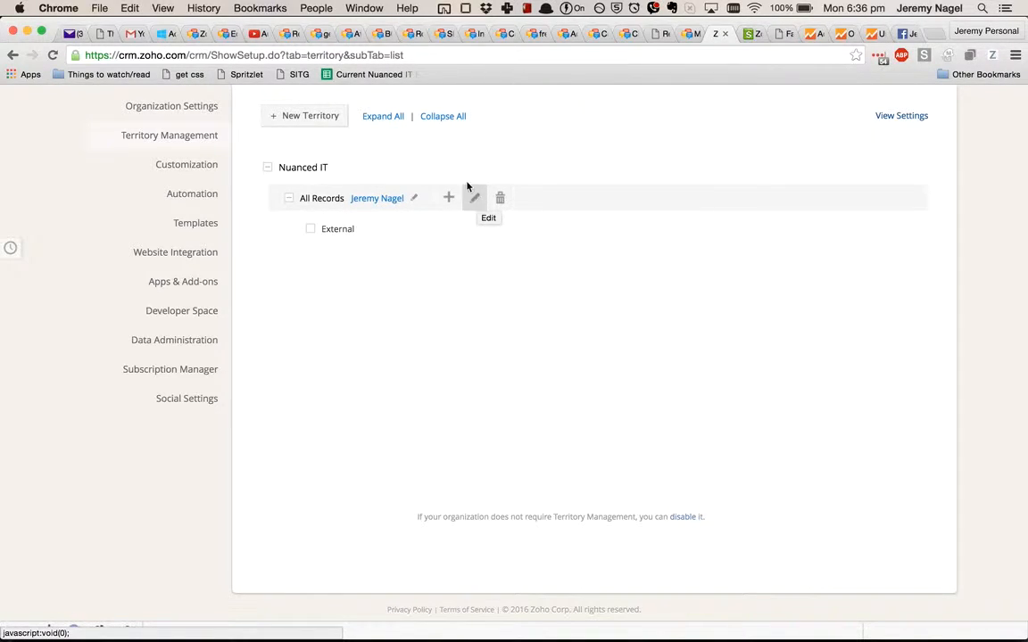
# Step: Open the first test account in the Accounts module
pyautogui.scroll(5, 607, 103)
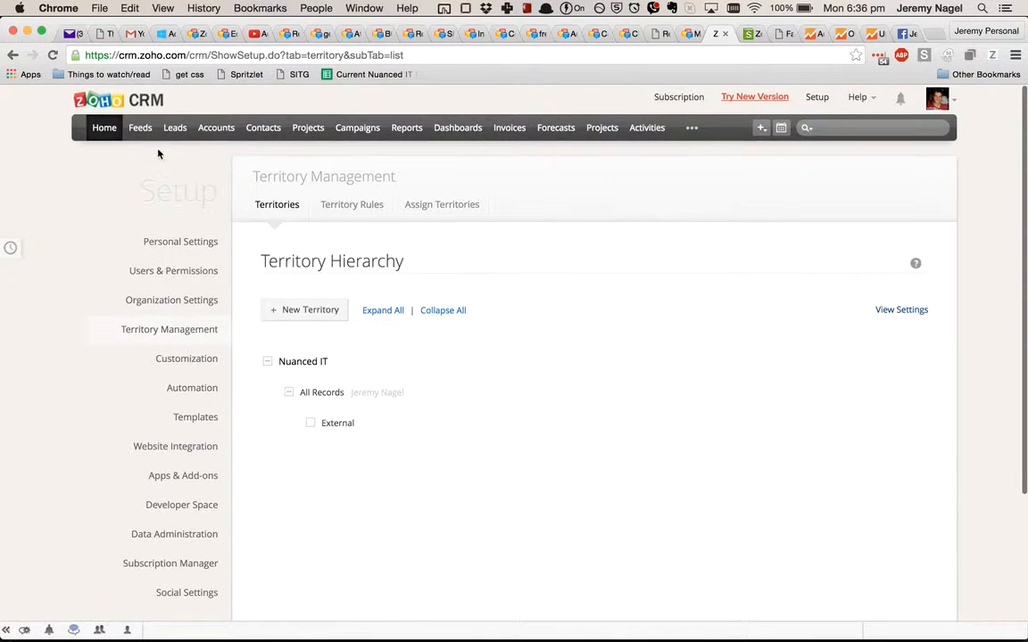
pyautogui.click(215, 127)
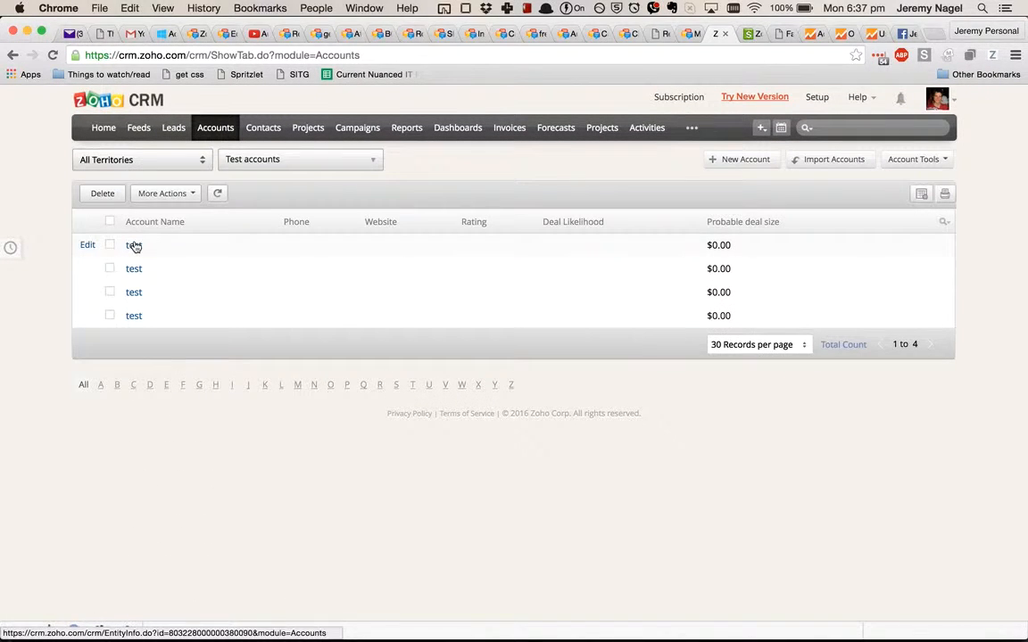
pyautogui.click(134, 245)
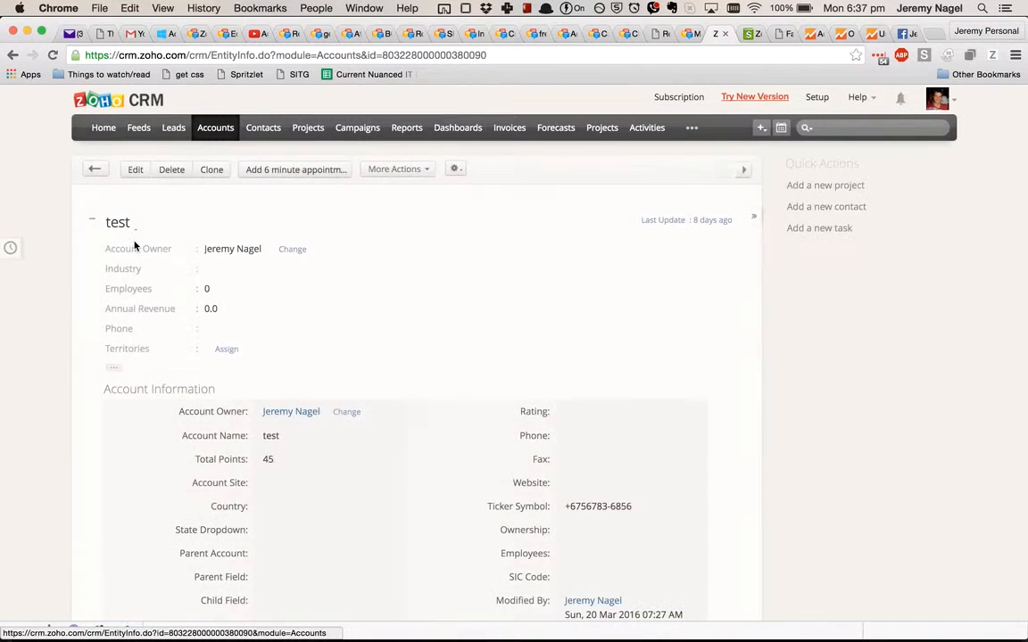
# Step: Check the test account's edit form without changing it, and search the account page for "terr"
pyautogui.click(134, 169)
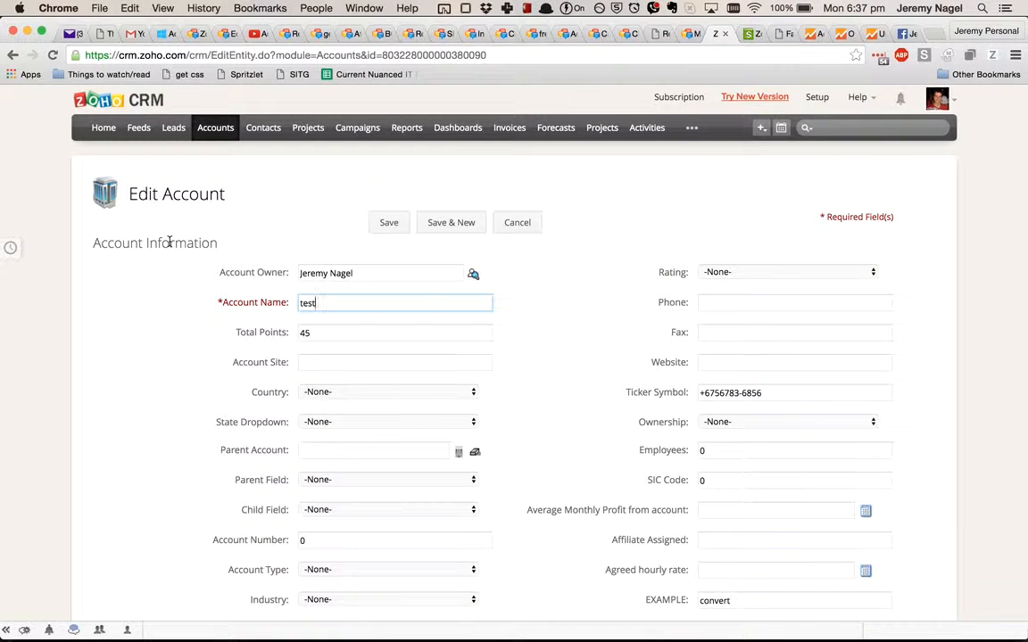
pyautogui.click(500, 224)
pyautogui.press('super+f')
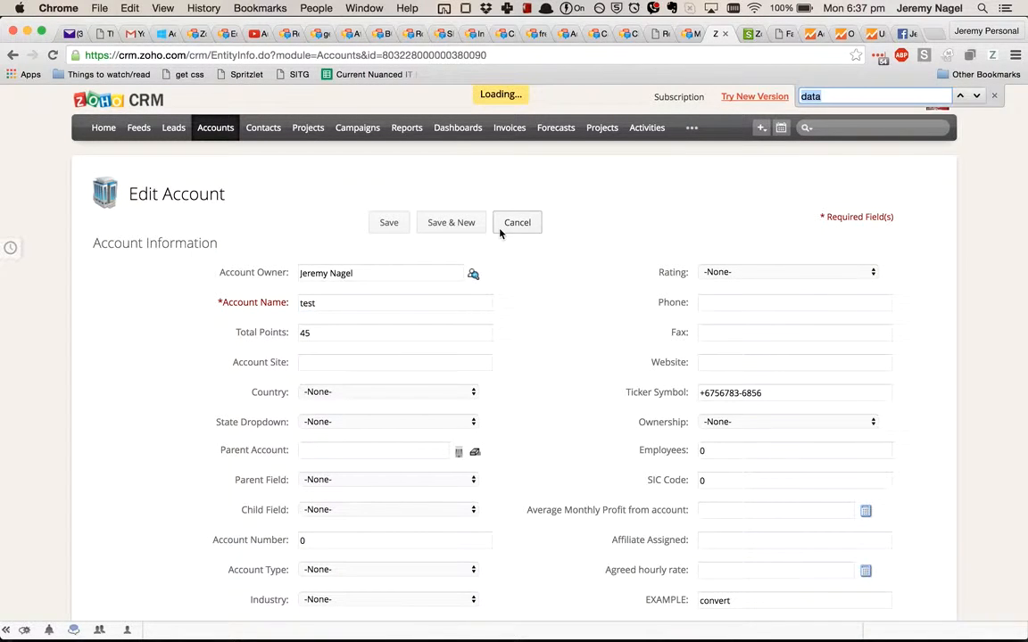
pyautogui.write('terr')
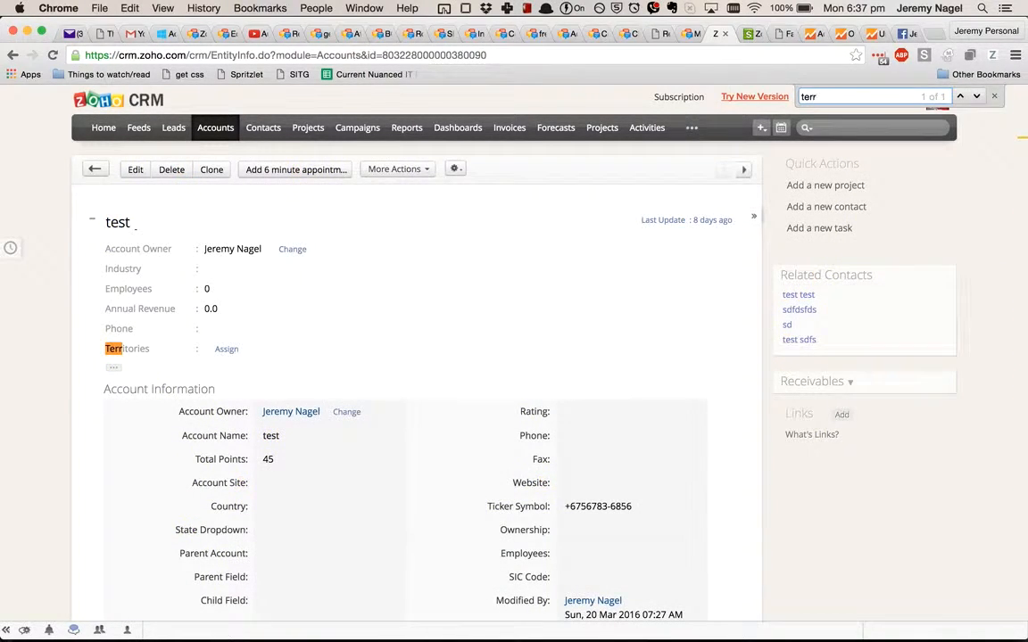
# Step: Assign the External territory to the test account and review the other territories available for assignment
pyautogui.click(227, 351)
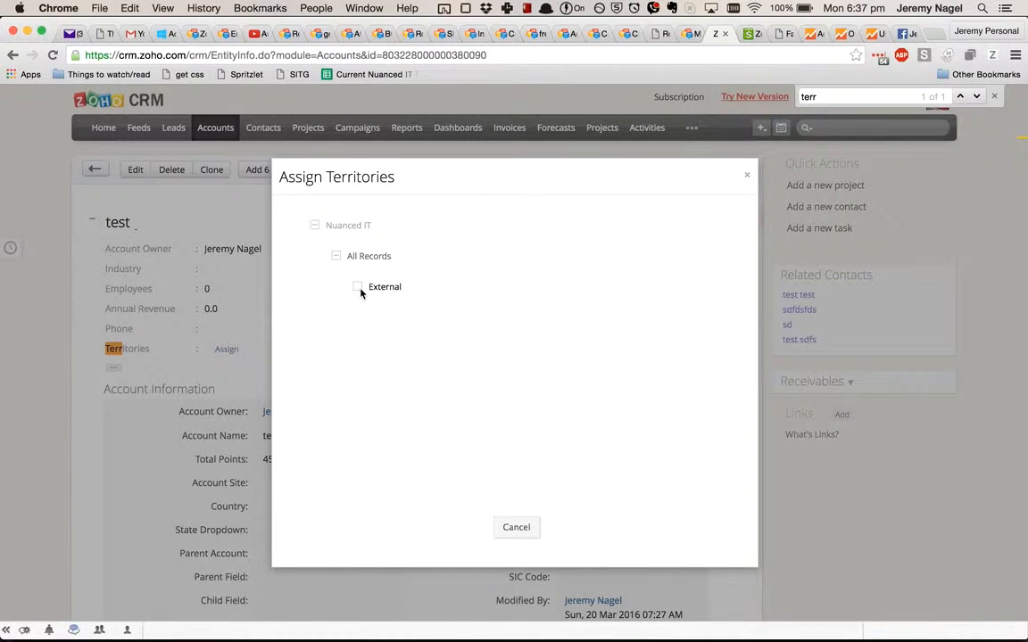
pyautogui.click(358, 287)
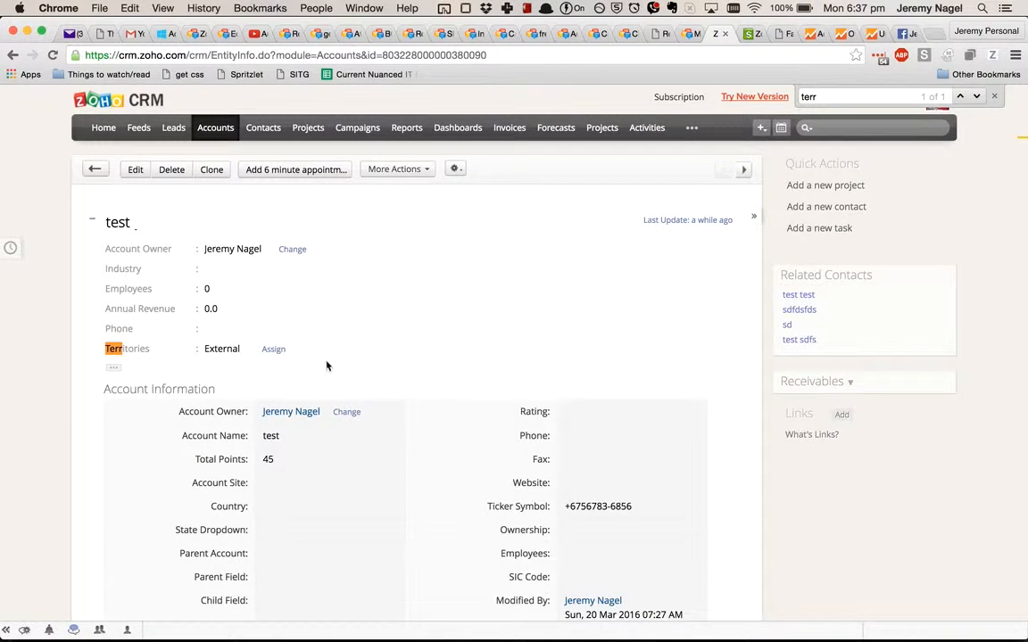
pyautogui.click(269, 350)
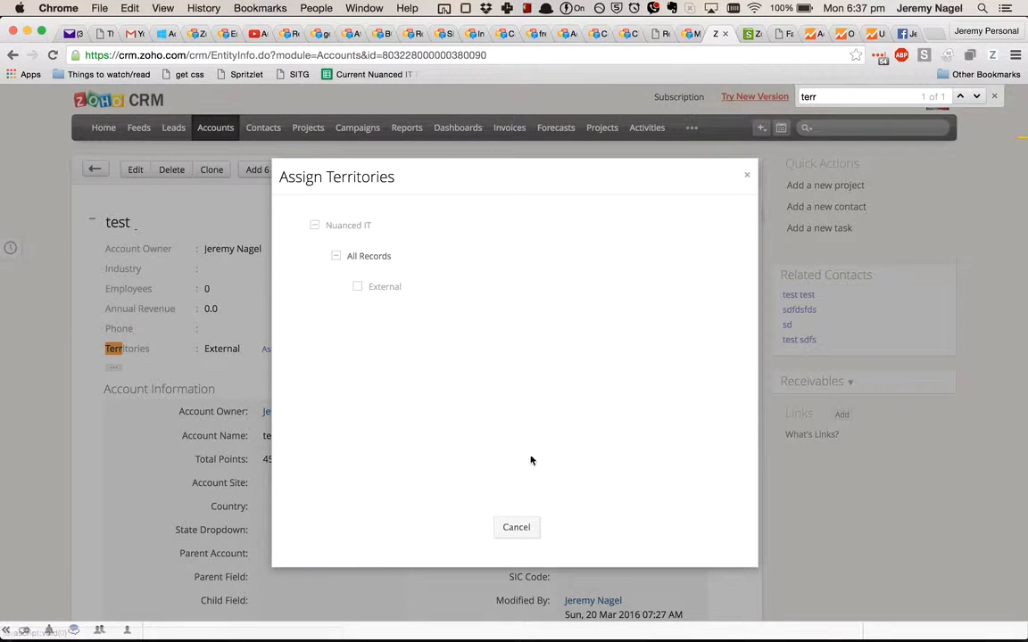
pyautogui.click(515, 525)
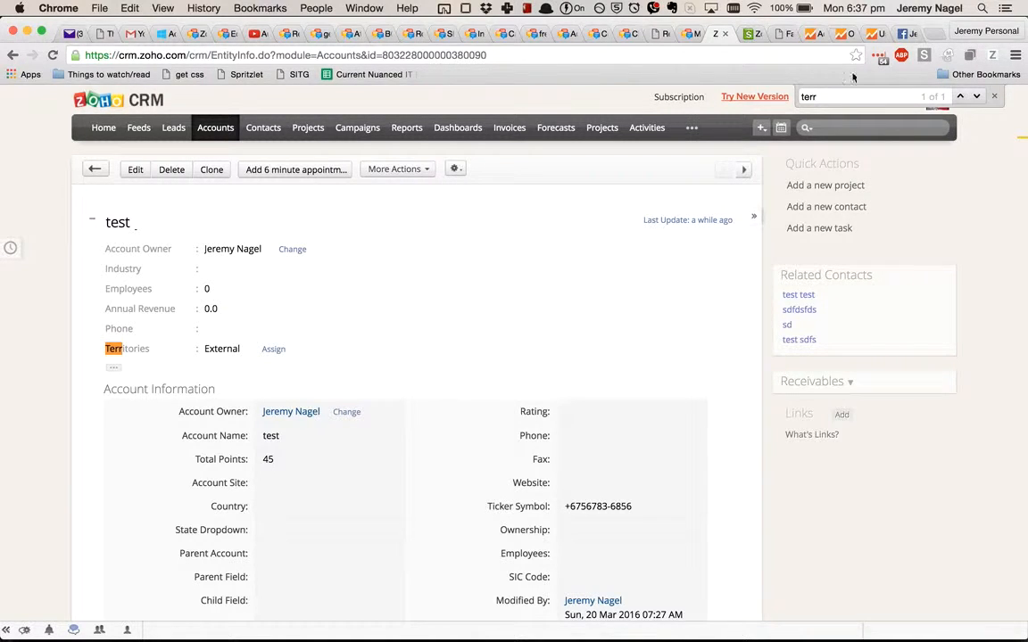
# Step: Close the page search, open the salesperson role for editing in Setup and examine its Share Data with Peers option
pyautogui.click(993, 97)
pyautogui.click(834, 103)
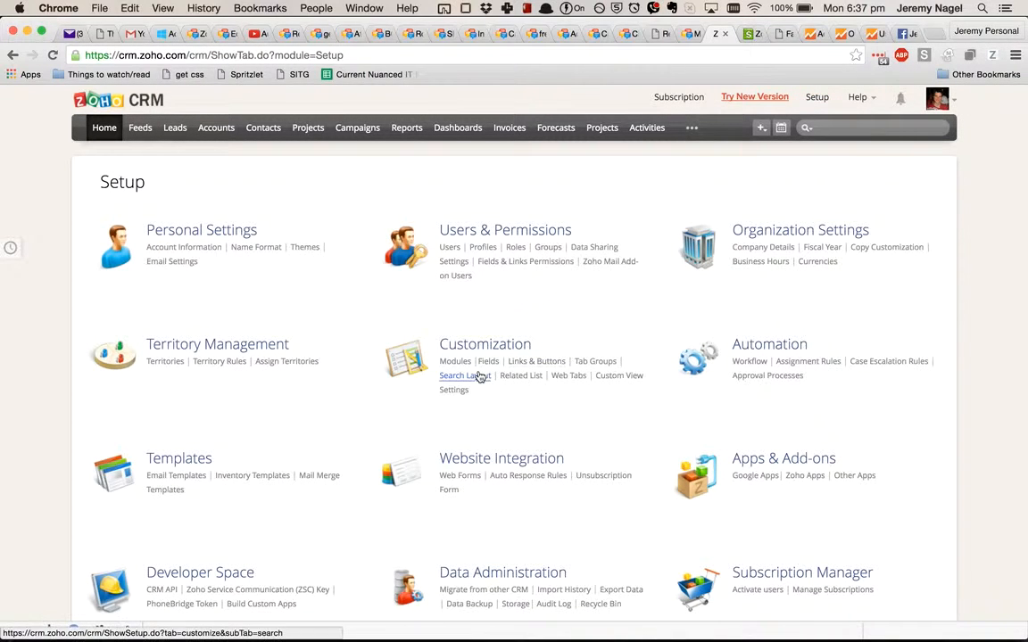
pyautogui.click(516, 248)
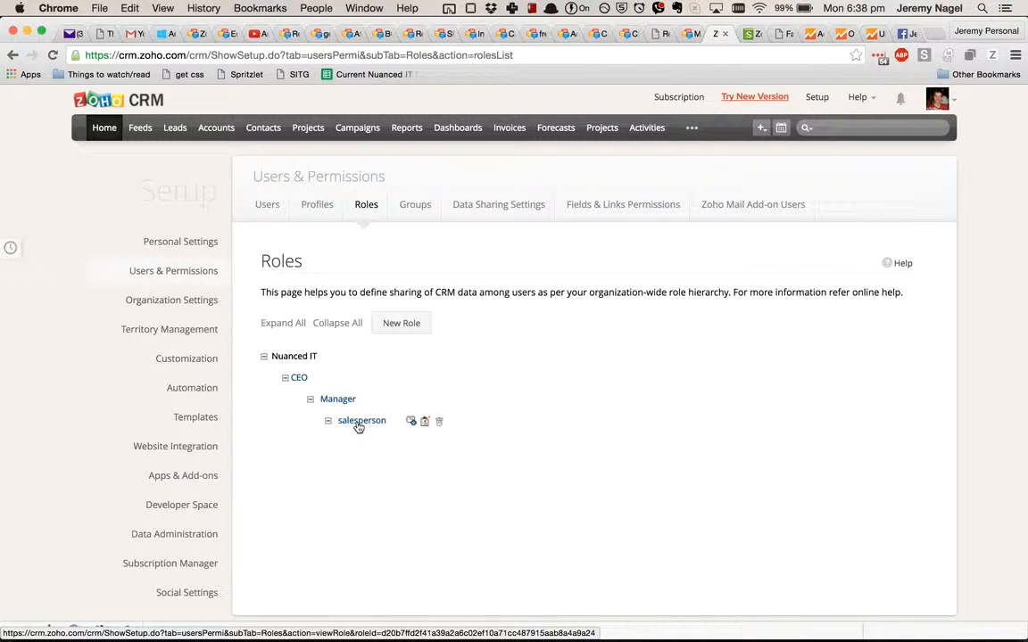
pyautogui.click(425, 421)
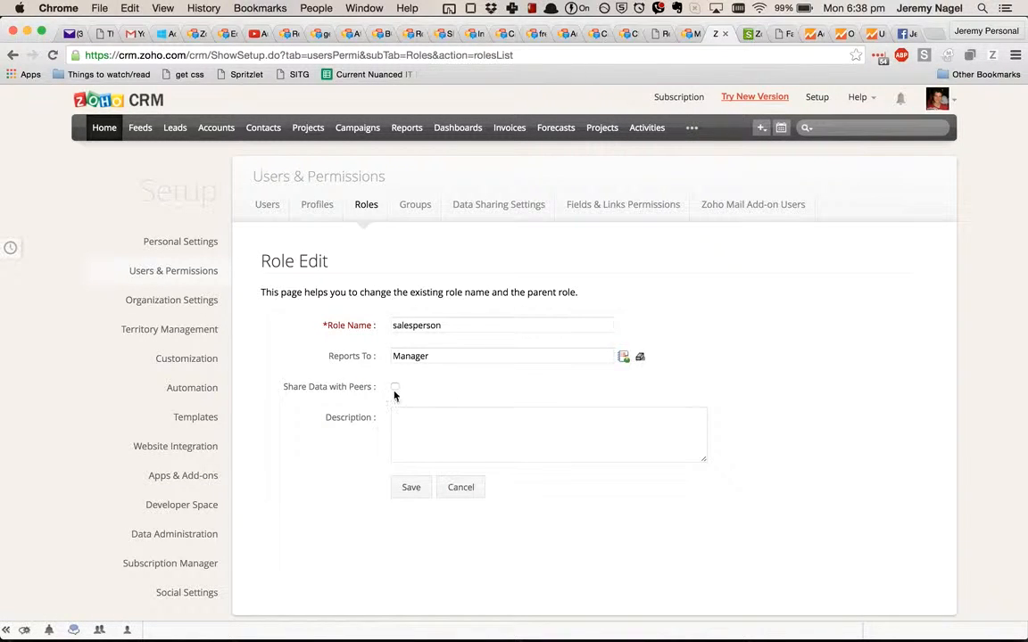
pyautogui.click(394, 394)
pyautogui.click(394, 388)
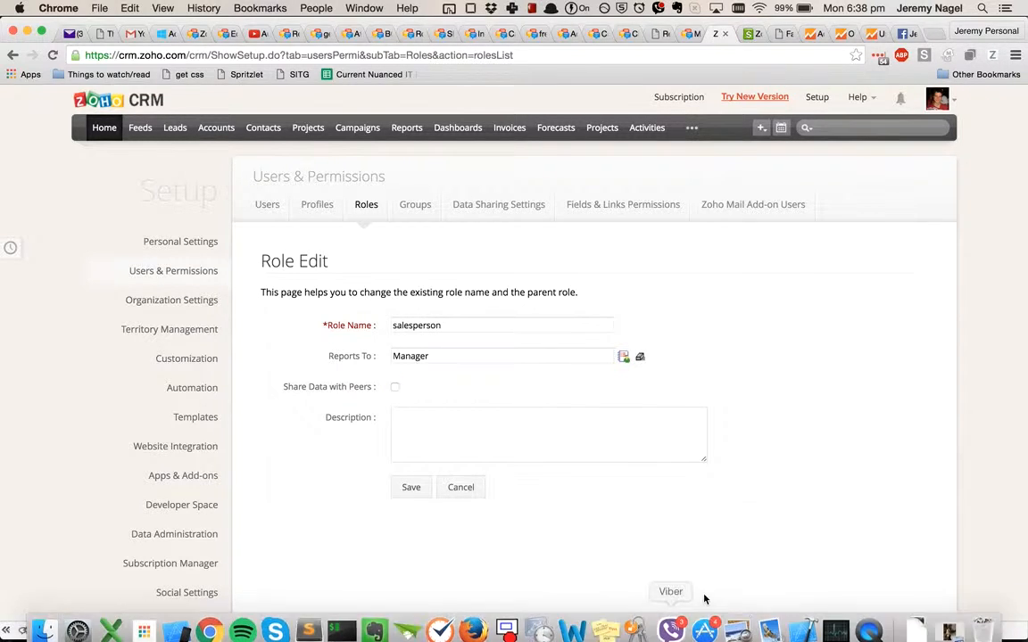
pyautogui.click(870, 620)
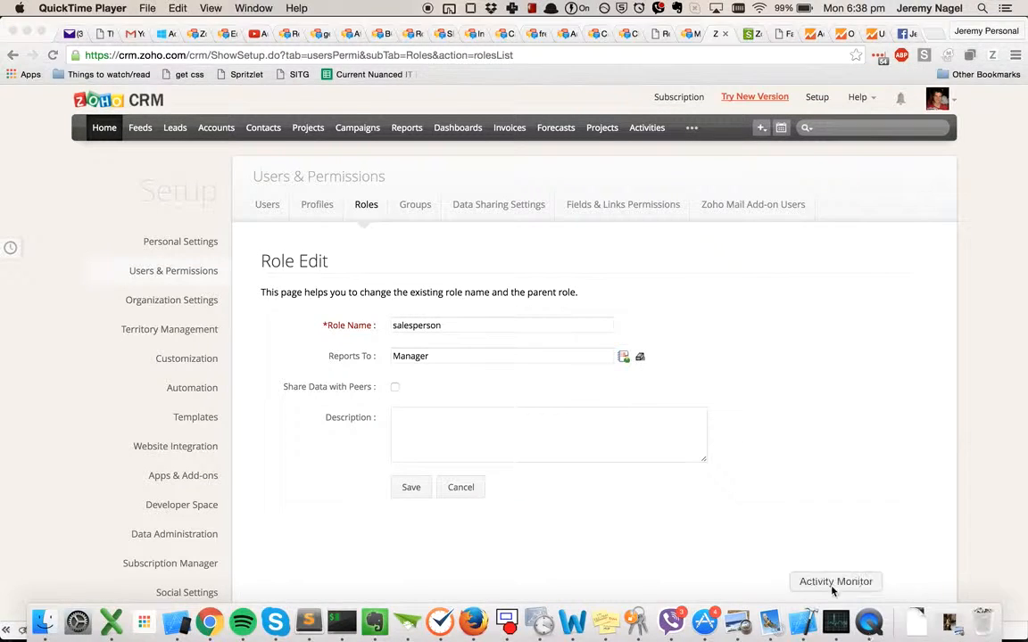